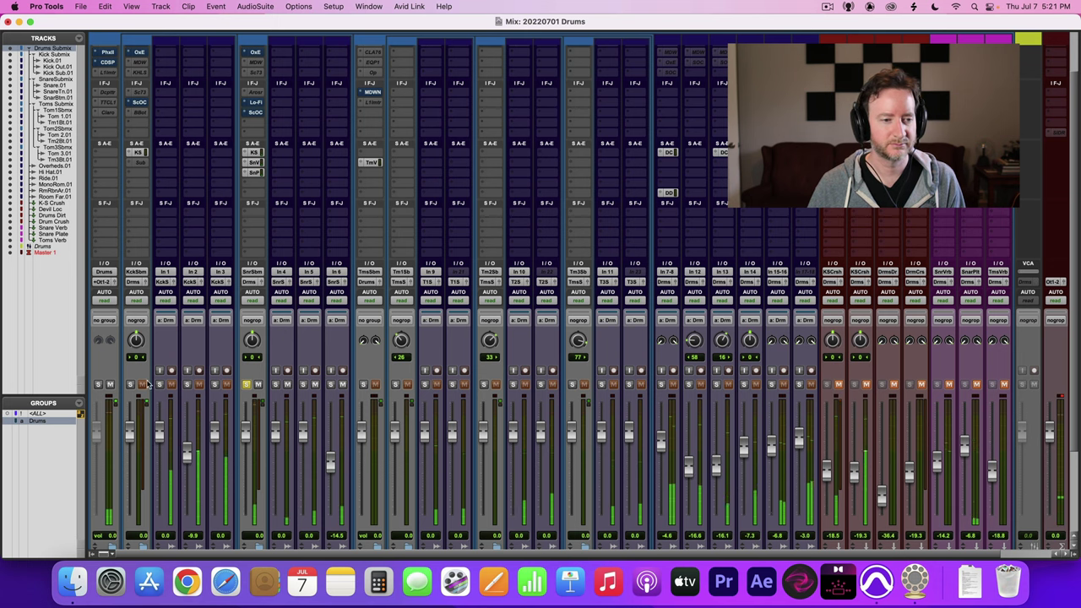
# Audition the Kick Submix in solo together with the Snare Submix and stop playback
pyautogui.click(131, 385)
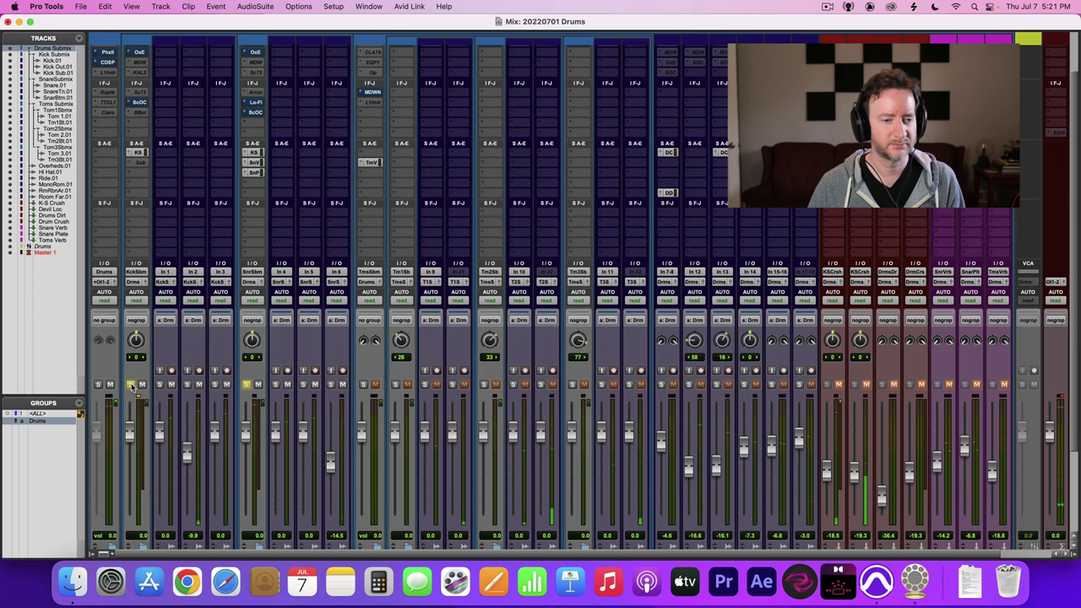
pyautogui.press('super+equal')
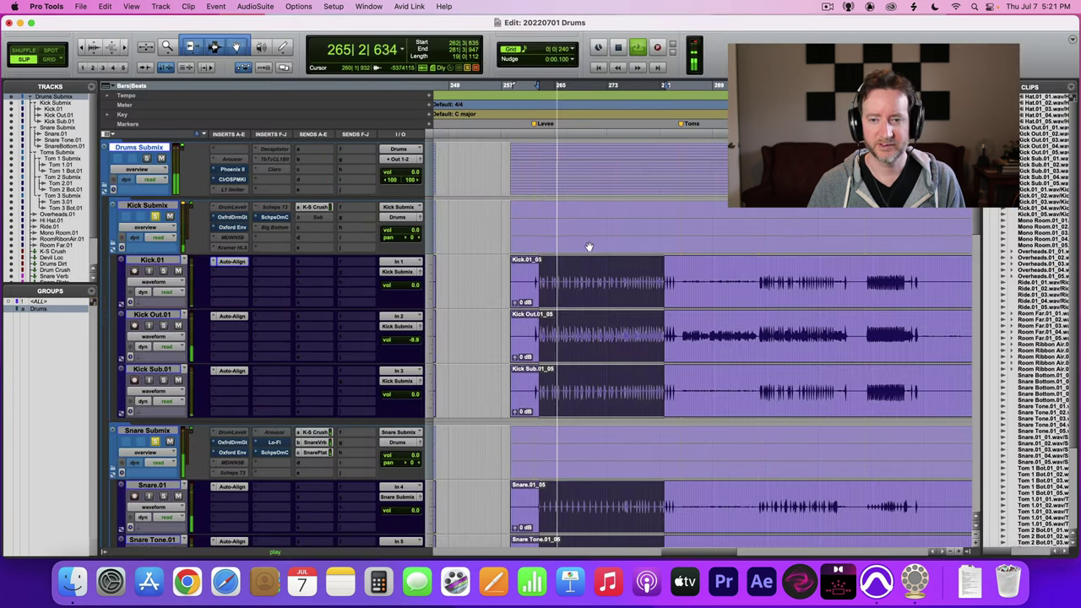
pyautogui.press('space')
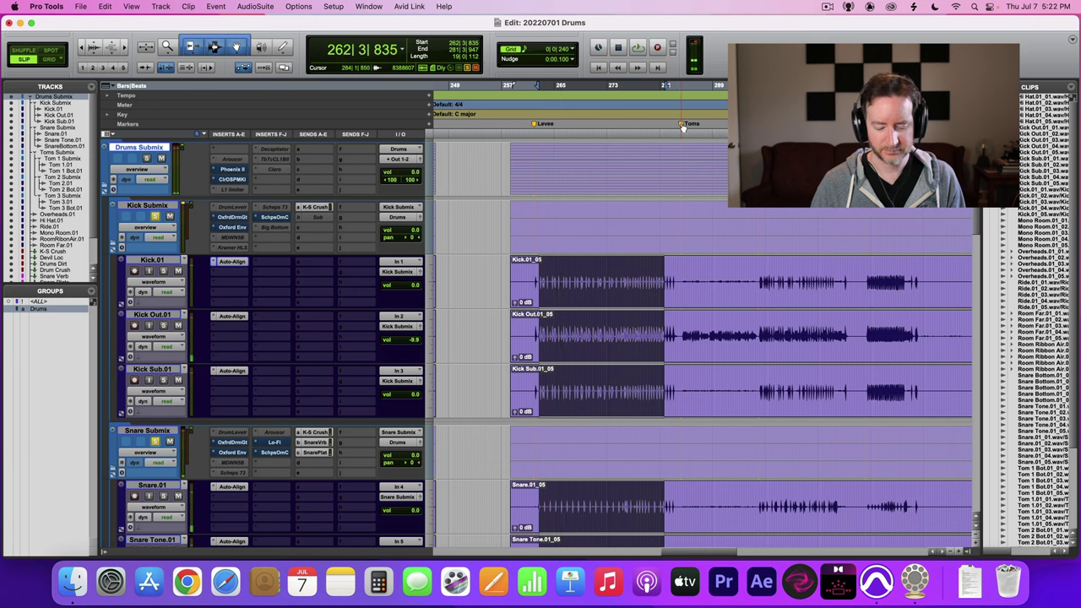
# Locate the Toms marker, clear the kick and snare solos, and audition the Tom 1 Submix and its tracks in solo
pyautogui.click(682, 125)
pyautogui.press('super+equal')
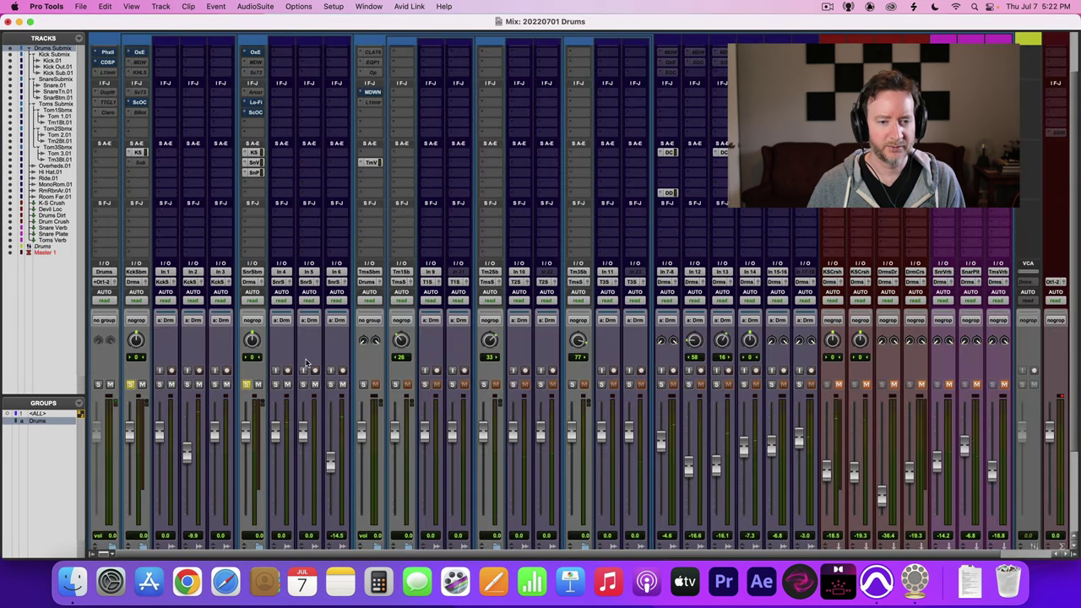
pyautogui.keyDown('super'); pyautogui.click(397, 384); pyautogui.keyUp('super')
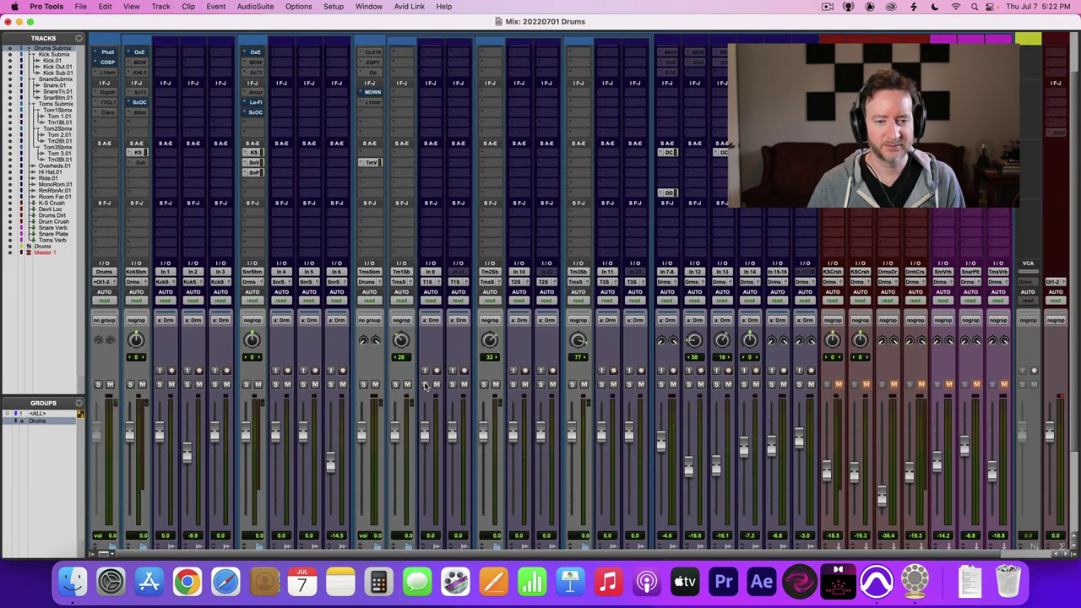
pyautogui.click(424, 384)
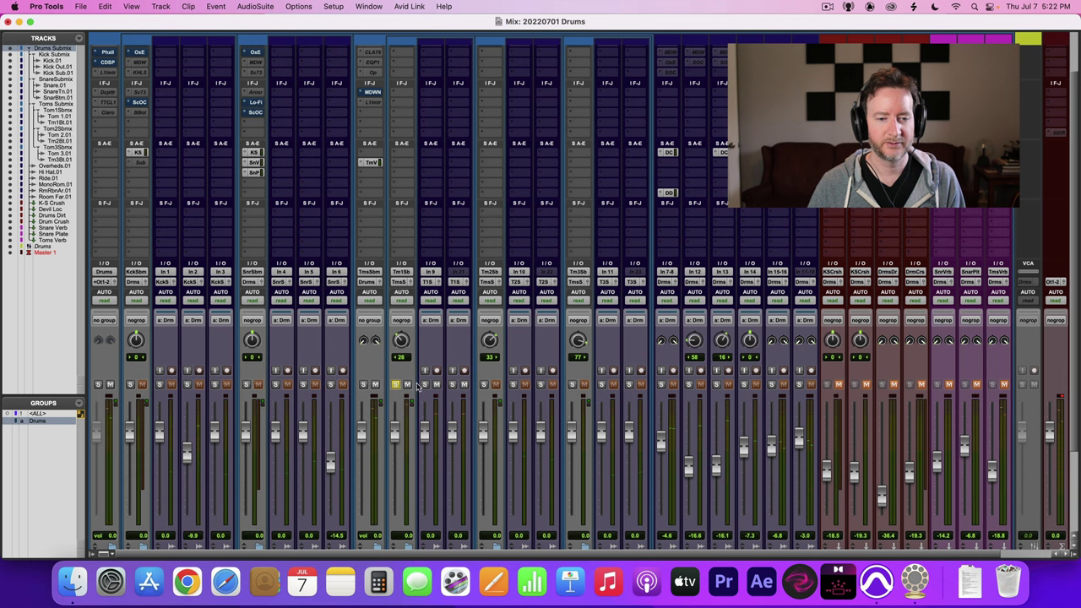
pyautogui.click(396, 385)
pyautogui.click(424, 385)
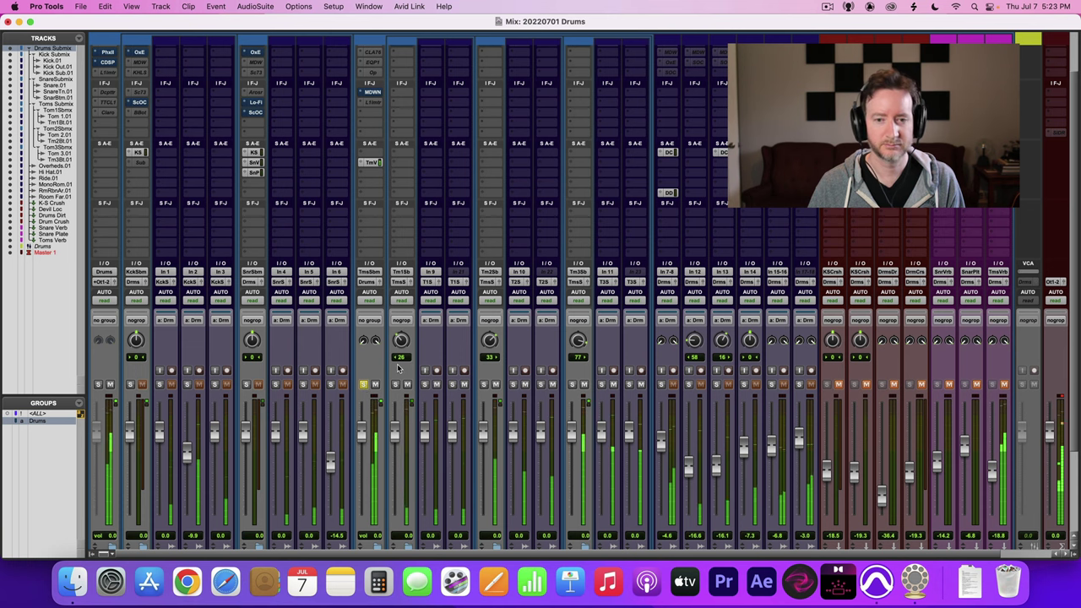
# Listen to the soloed Toms Submix from the start of the beat at bar 296
pyautogui.press('super+equal')
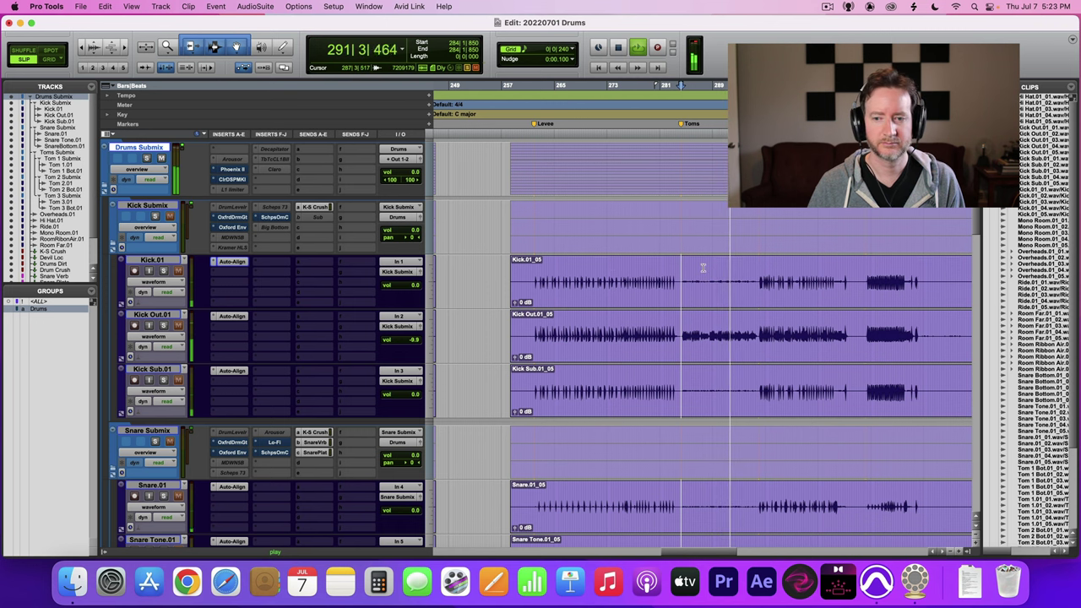
pyautogui.click(759, 272)
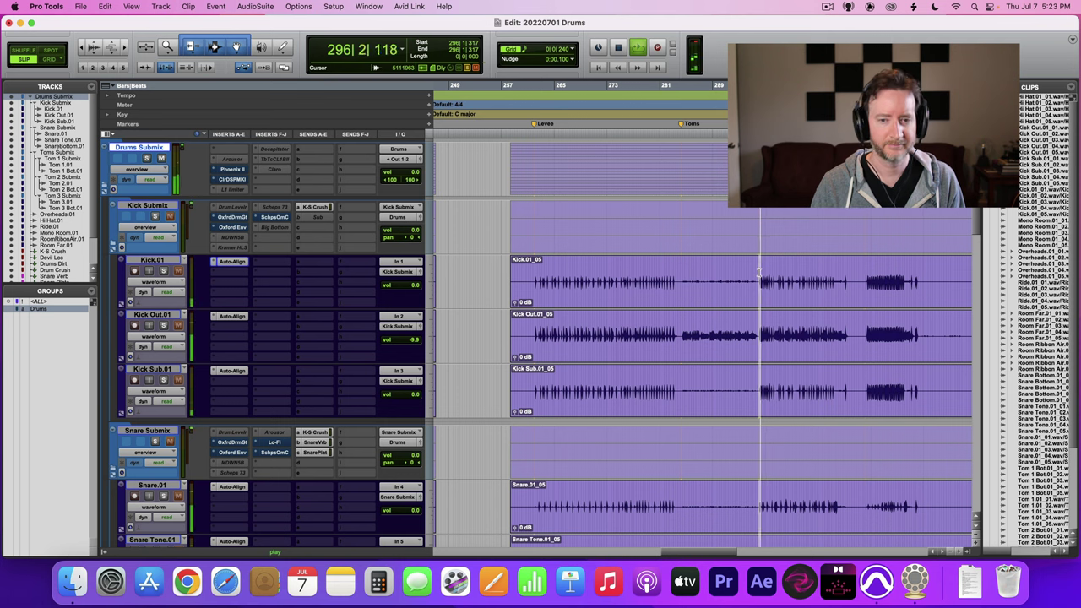
pyautogui.press('super+equal')
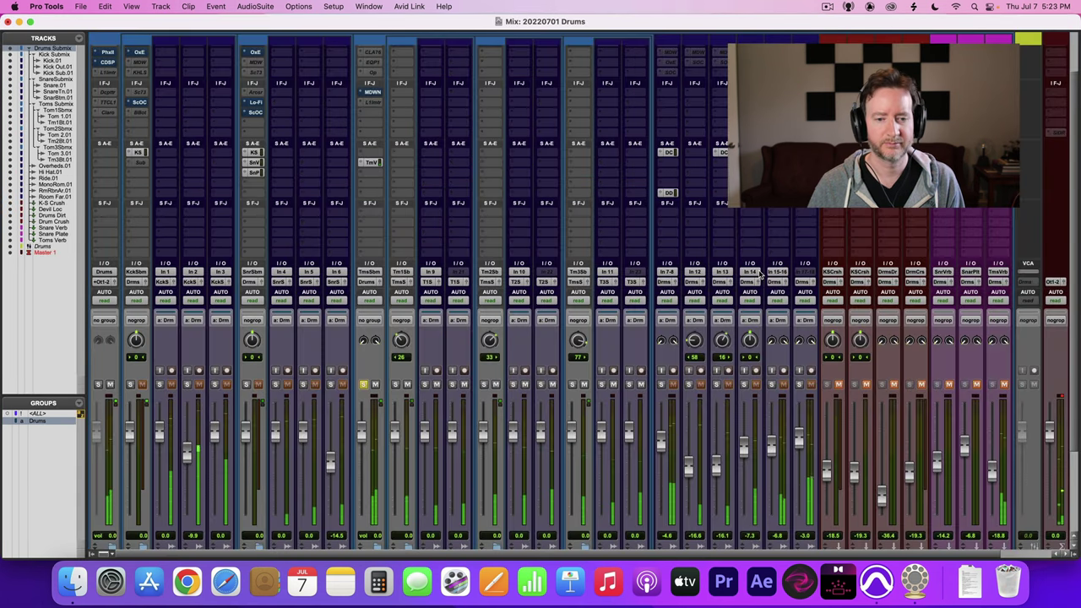
# Examine the Oxford Drum Gate on the Tom 1 Submix during playback and close the plug-in
pyautogui.scroll(-1, 496, 263)
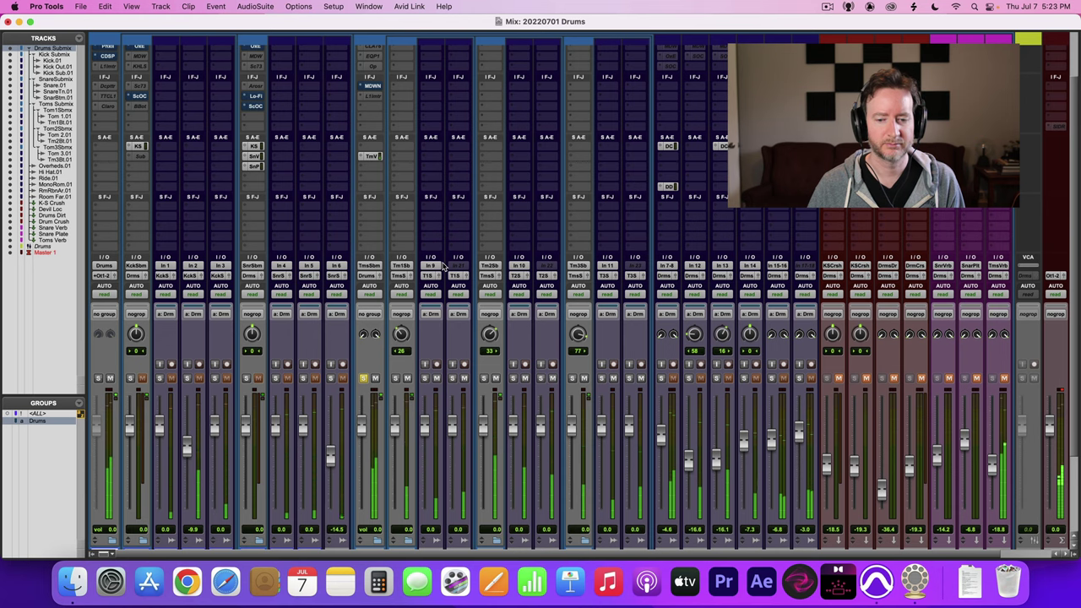
pyautogui.scroll(1, 444, 267)
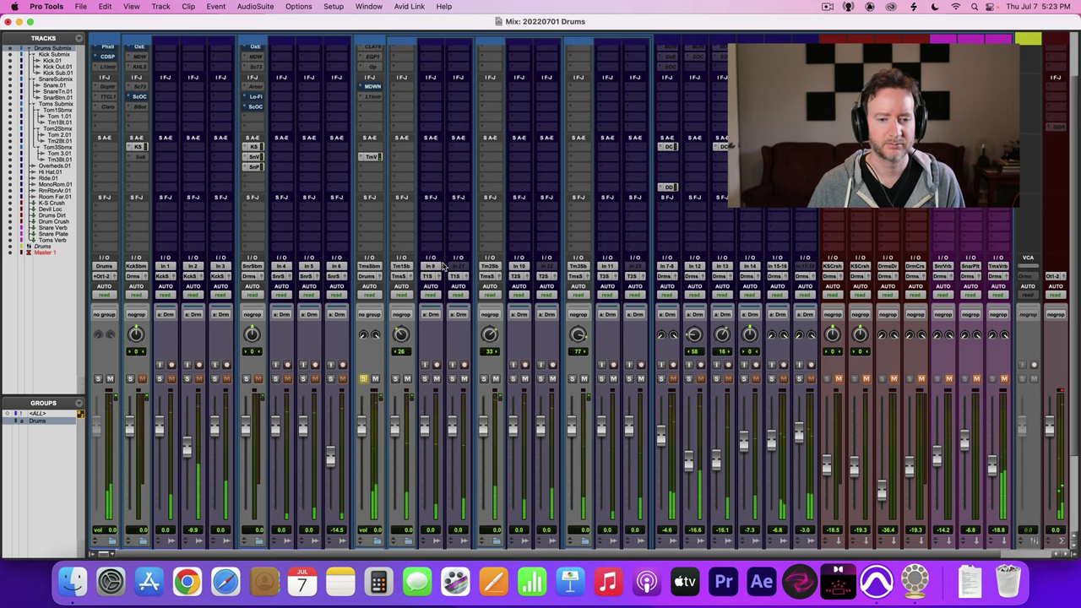
pyautogui.scroll(1, 444, 267)
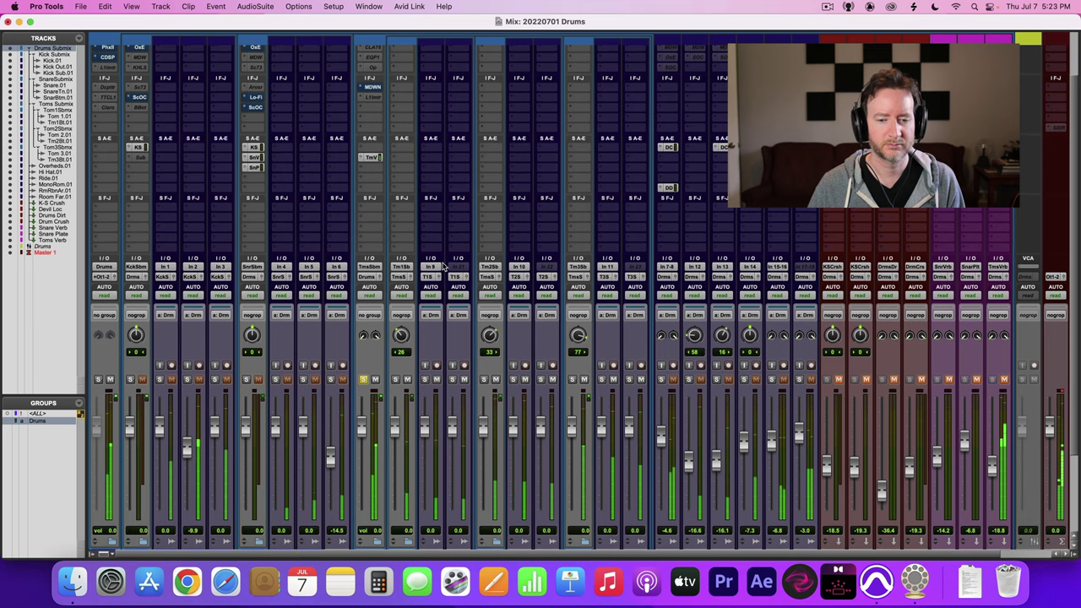
pyautogui.scroll(5, 441, 267)
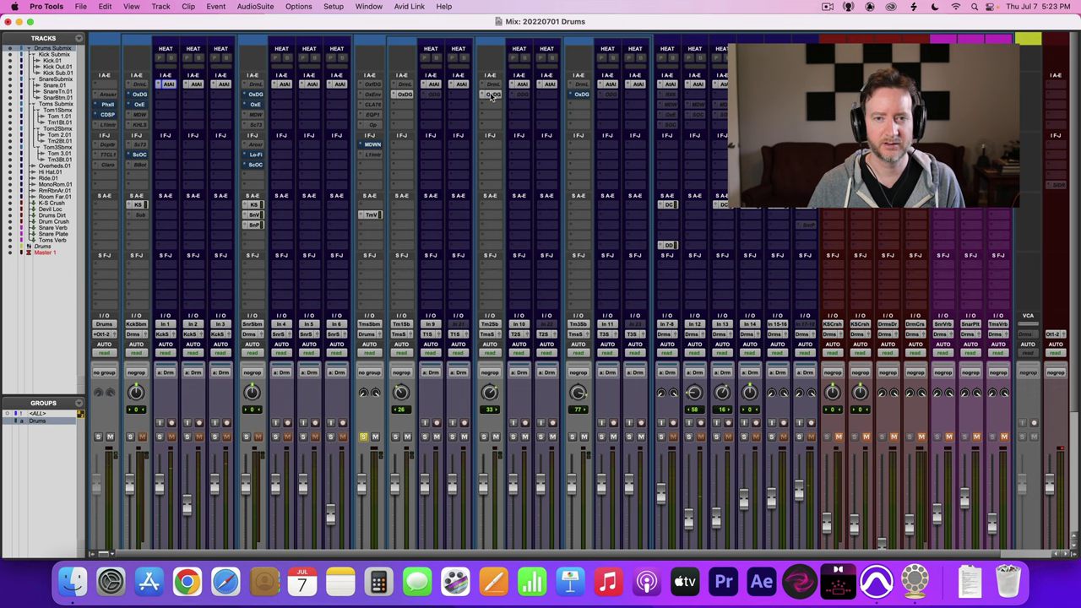
pyautogui.click(405, 95)
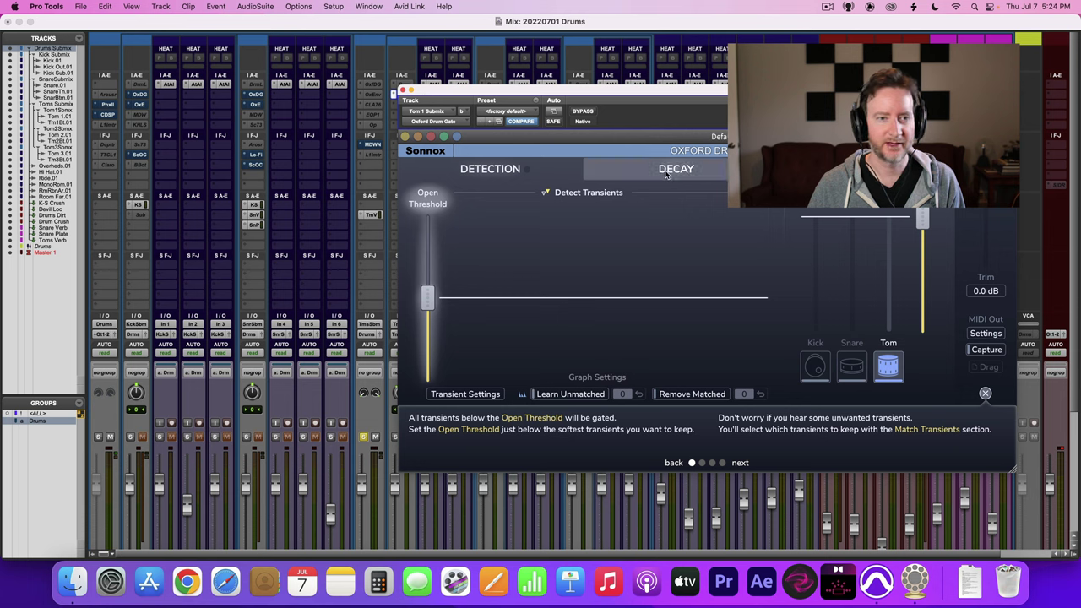
pyautogui.press('space')
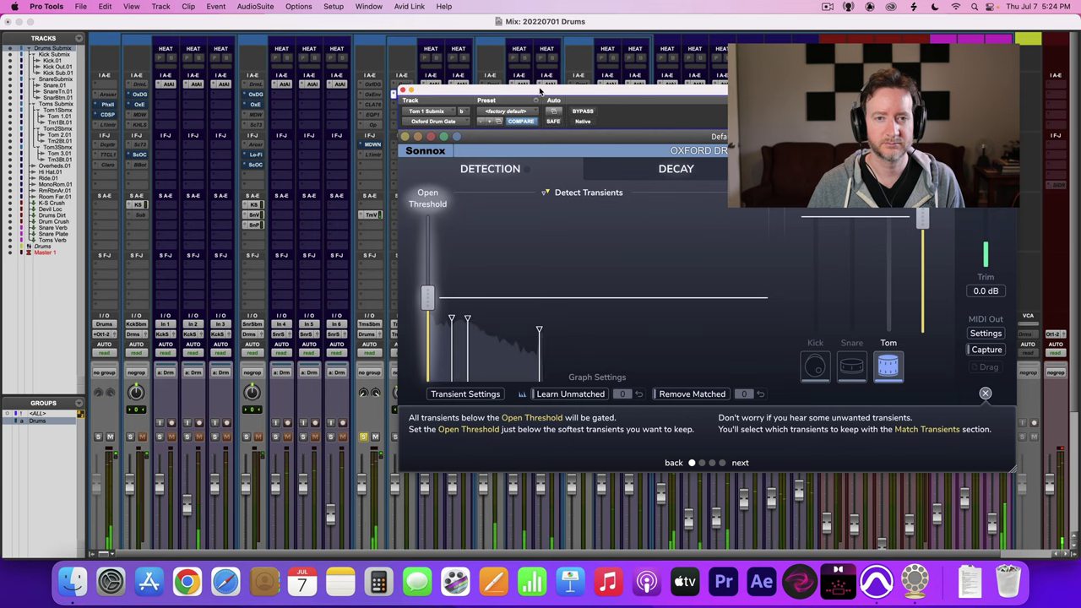
pyautogui.press('super+w')
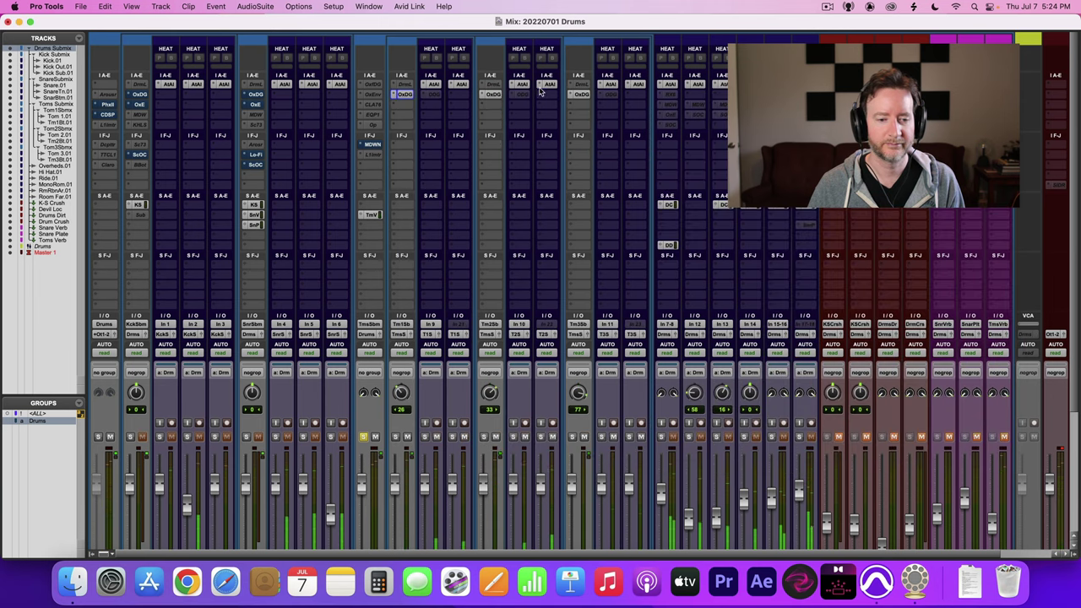
# Add the Snare and Kick Submixes to the soloed toms, audition them together, and clear all solos
pyautogui.scroll(-1, 453, 291)
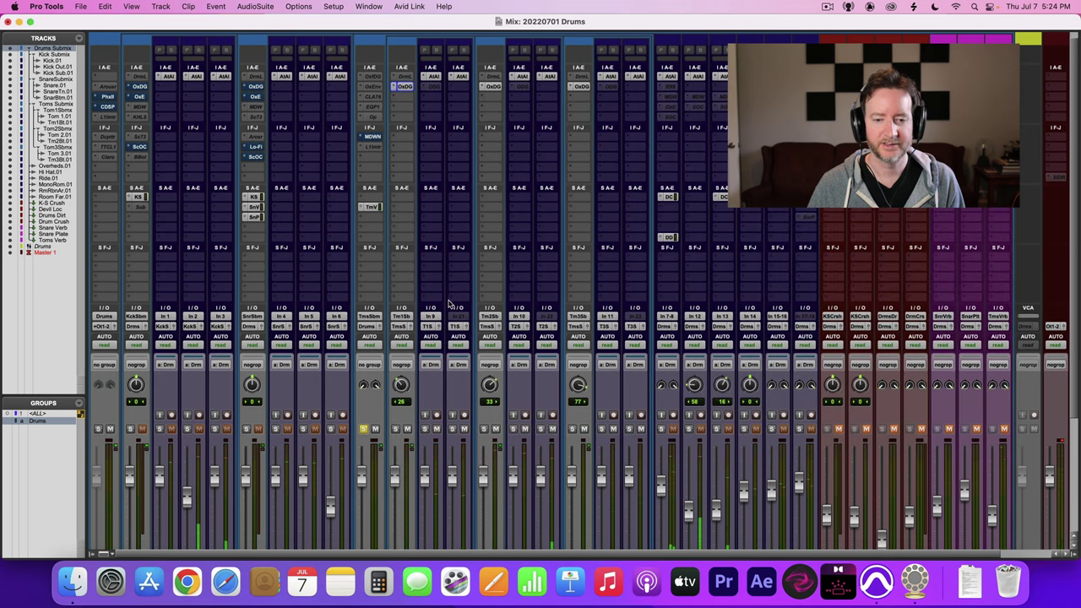
pyautogui.scroll(-1, 451, 304)
pyautogui.click(245, 417)
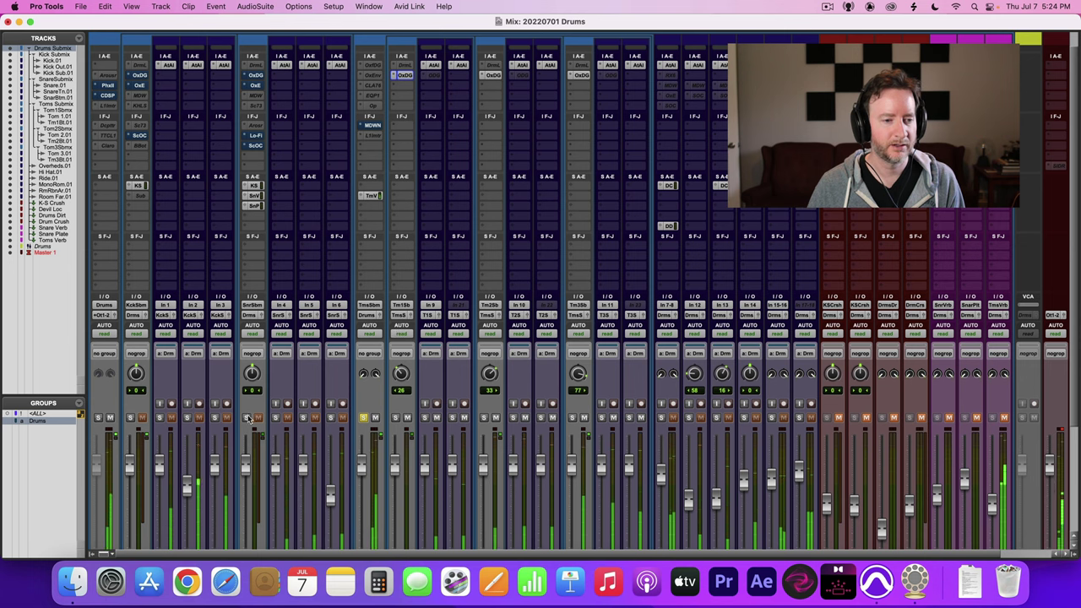
pyautogui.click(131, 417)
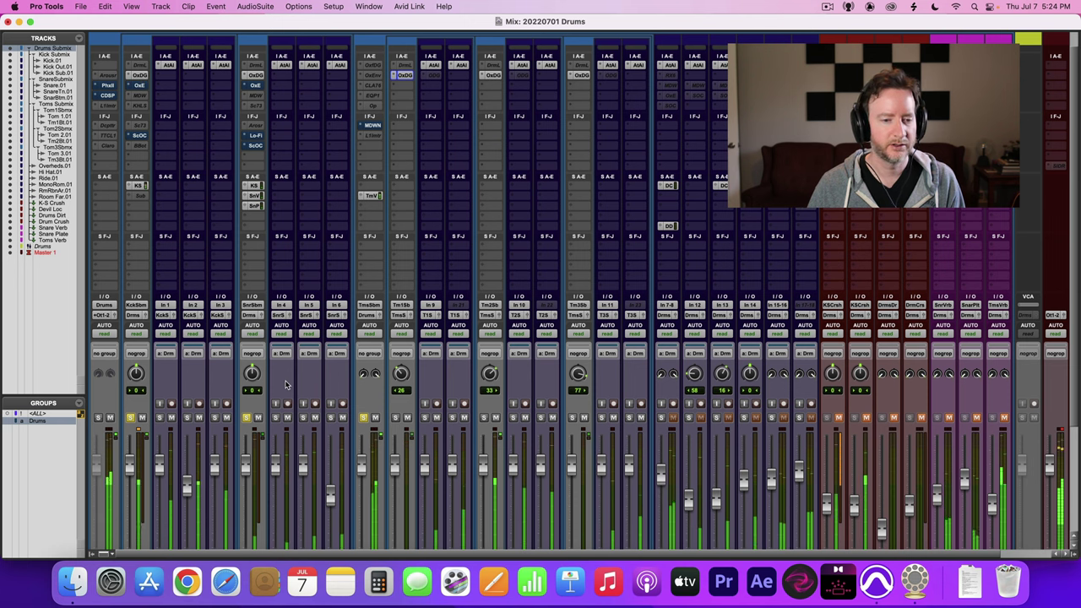
pyautogui.keyDown('alt'); pyautogui.click(245, 417); pyautogui.keyUp('alt')
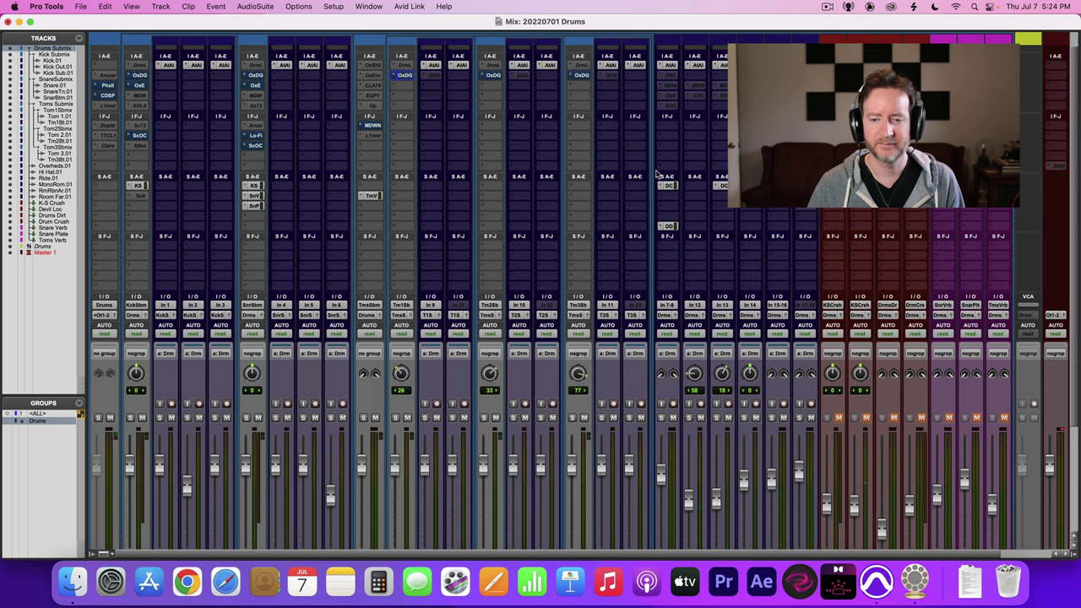
# Audition the Overheads track in solo and take it out of solo
pyautogui.scroll(-5, 663, 179)
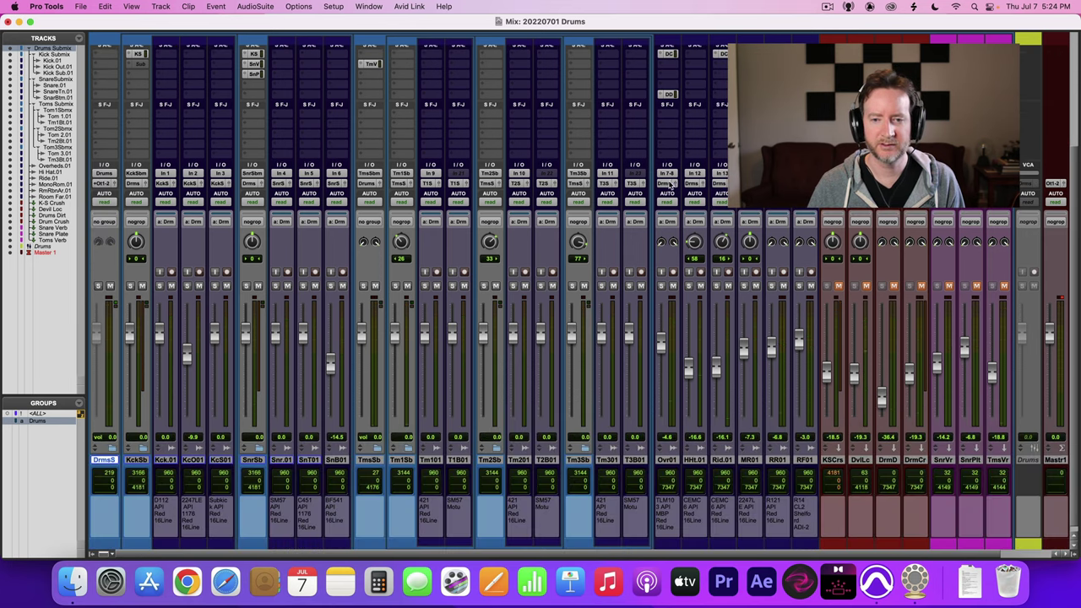
pyautogui.click(663, 287)
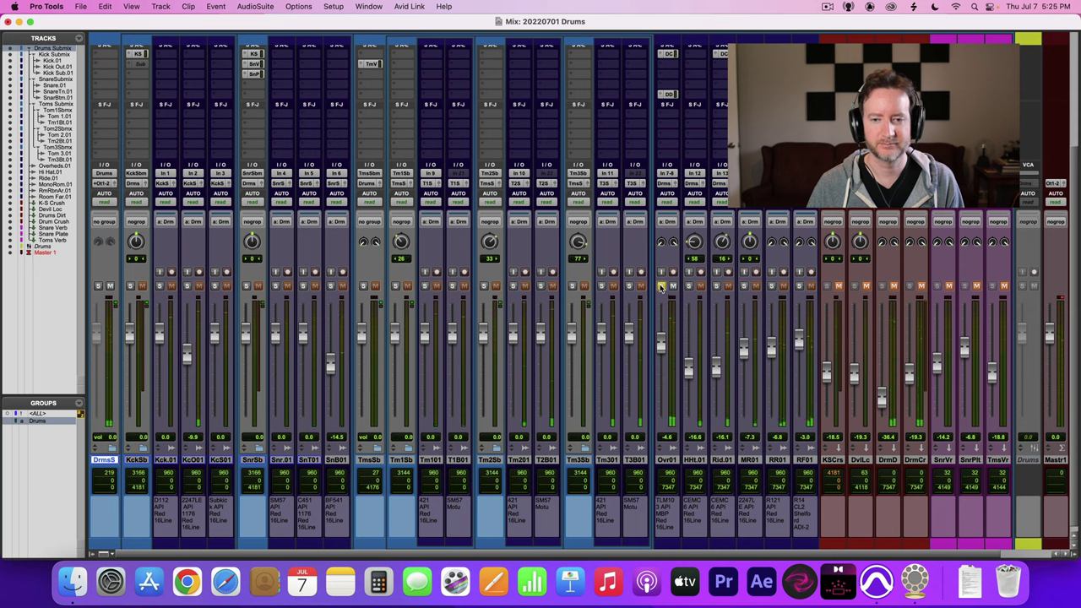
pyautogui.click(661, 286)
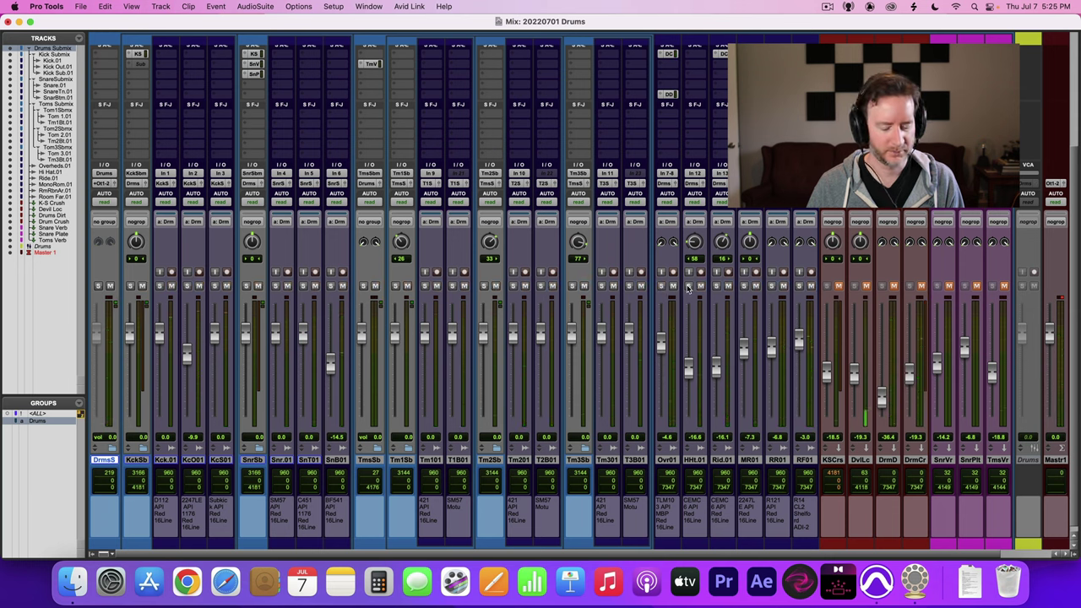
# Play the drums from the beat at bar 262 and audition the Hi Hat track in solo
pyautogui.press('super+equal')
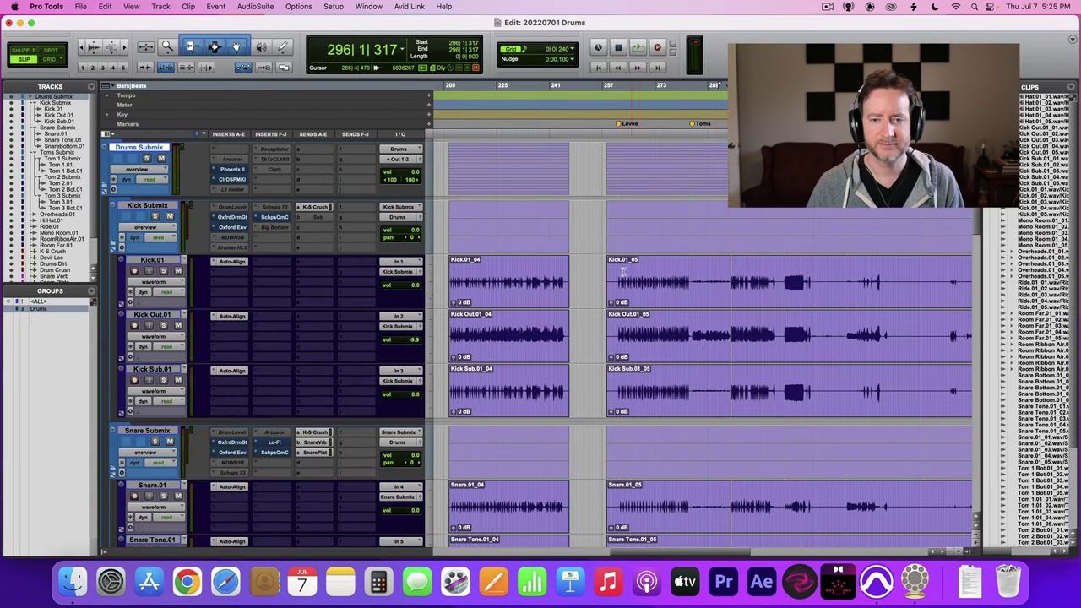
pyautogui.click(620, 270)
pyautogui.press('space')
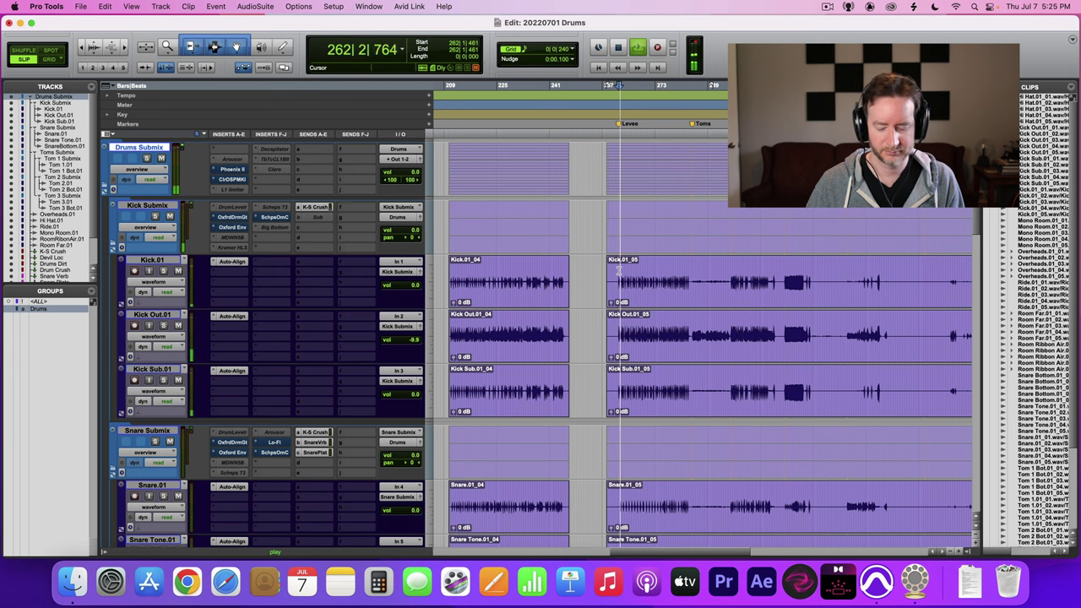
pyautogui.press('super+equal')
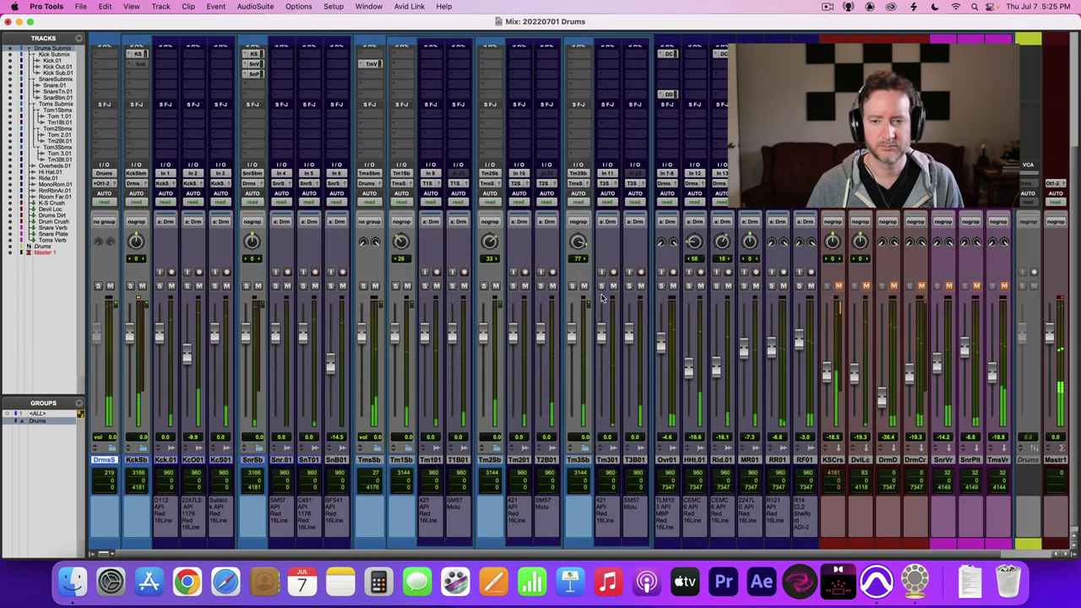
pyautogui.click(688, 285)
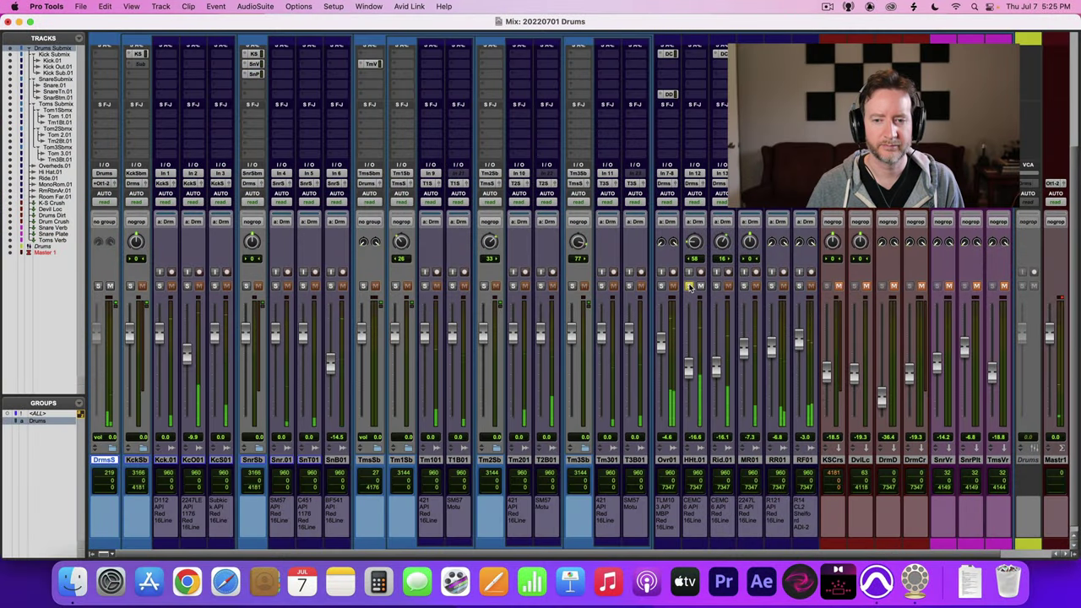
# Stop playback and locate the 7As marker for the next audition in the mixer
pyautogui.press('super+equal')
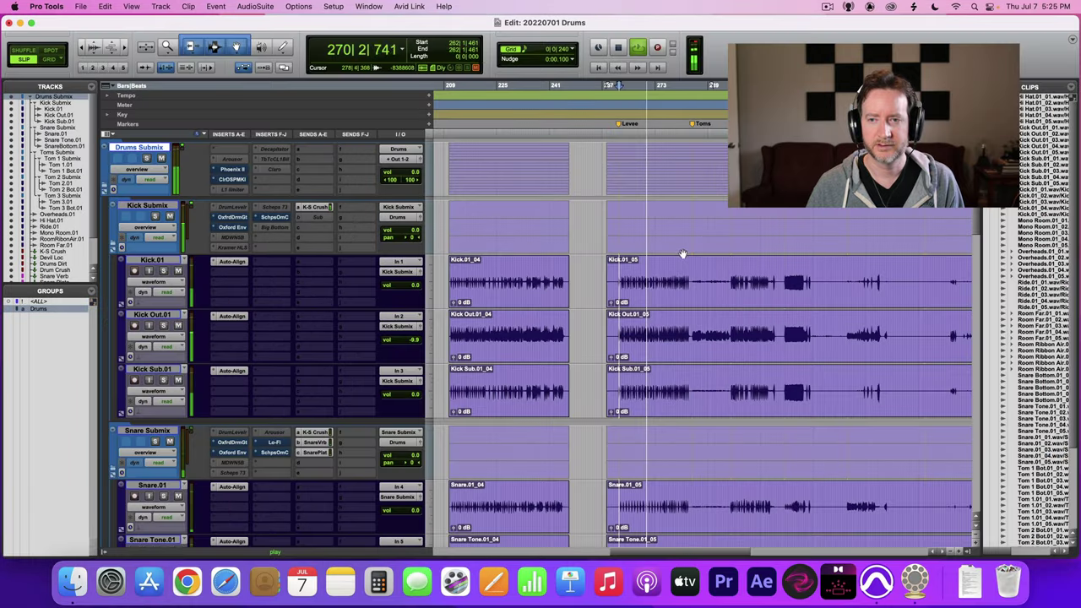
pyautogui.hscroll(10, 754, 239)
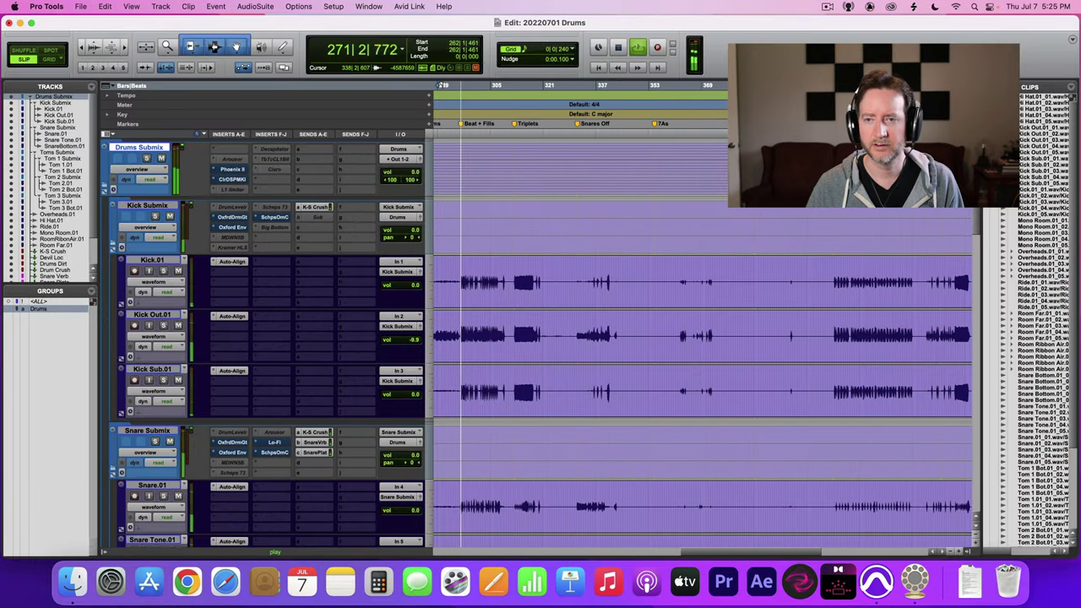
pyautogui.press('space')
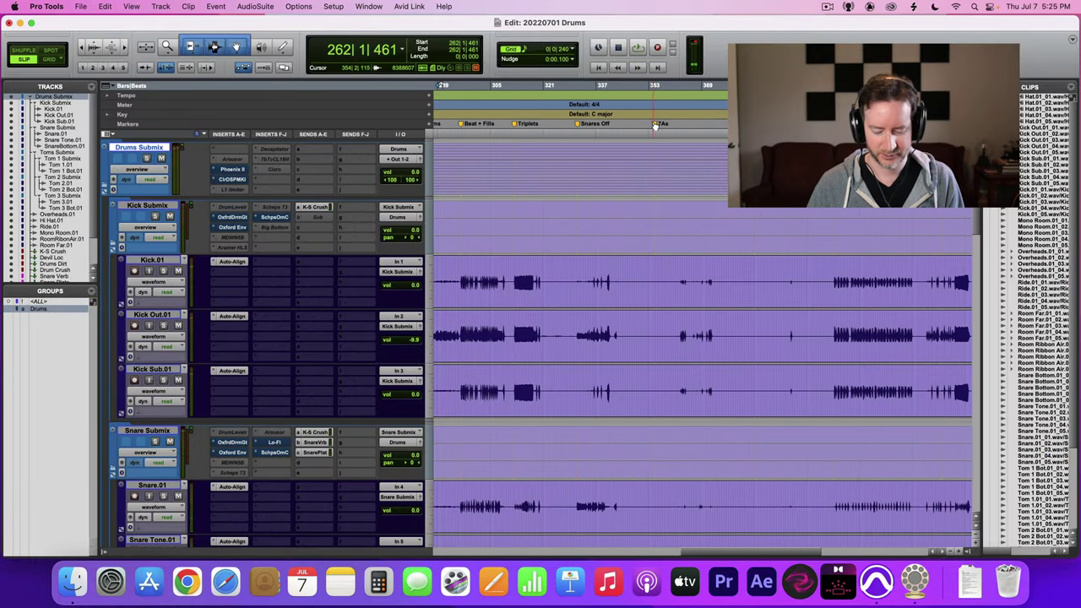
pyautogui.press('super+equal')
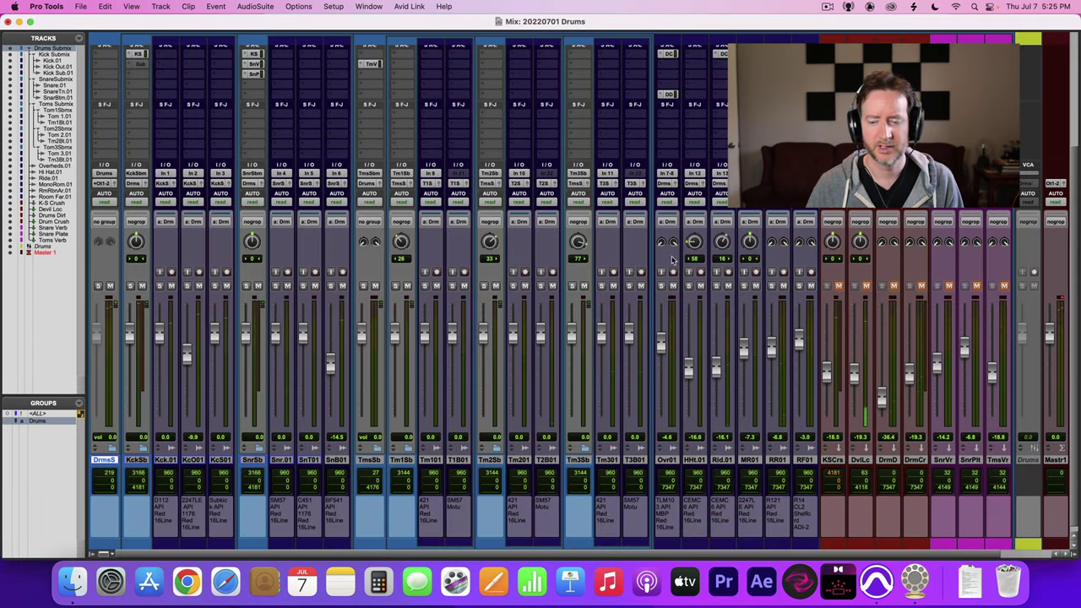
# Audition the Ride track in solo, return its fader to -16.1 dB, and take it out of solo
pyautogui.click(717, 287)
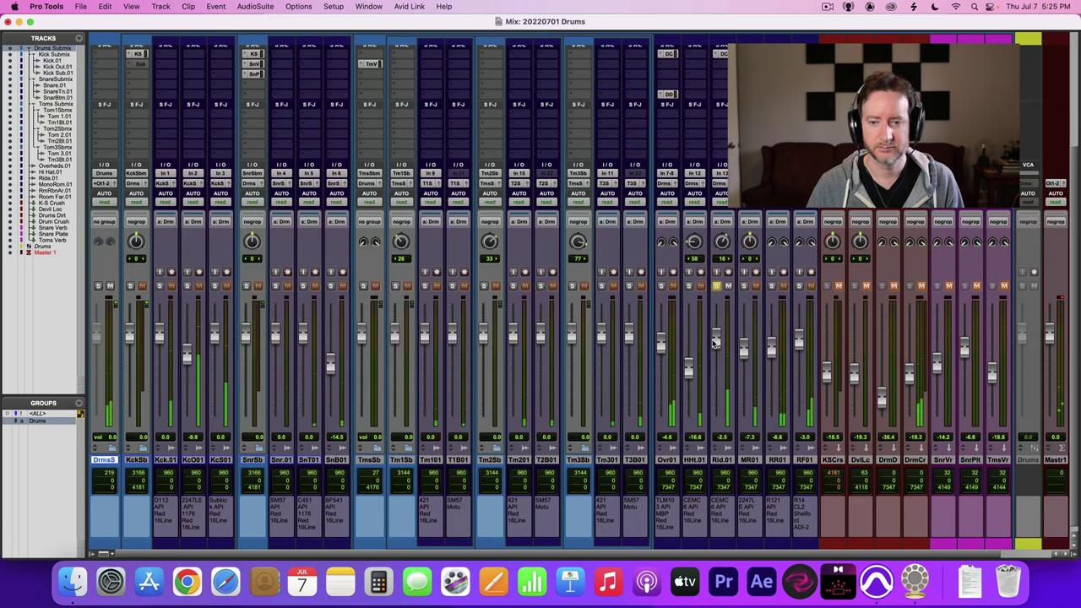
pyautogui.moveTo(713, 342); pyautogui.dragTo(715, 372)
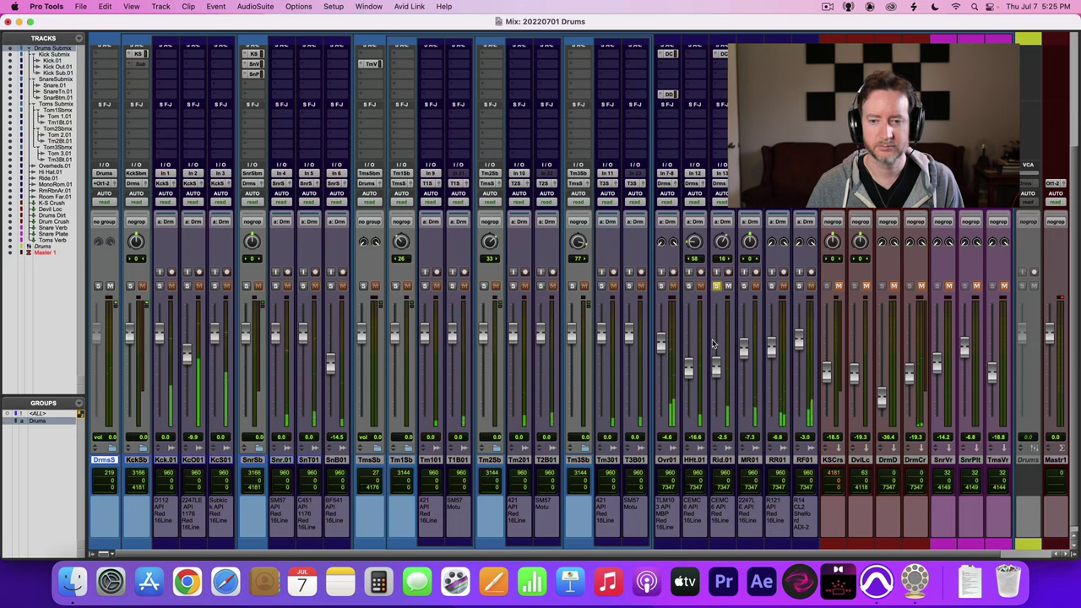
pyautogui.click(718, 287)
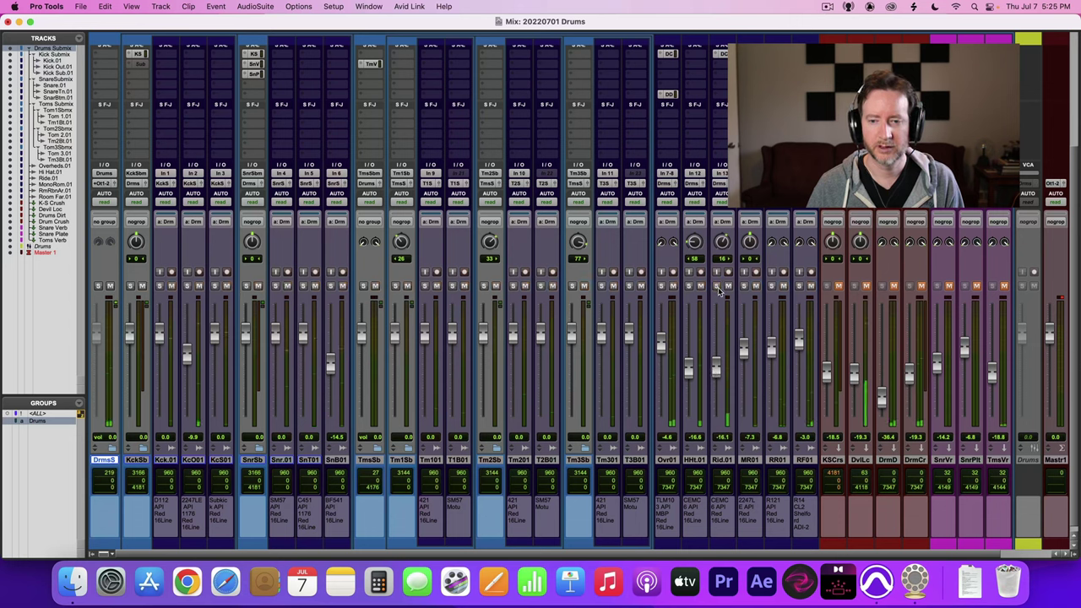
# Play the drums from the Beat + Fills marker and audition the Mono Room track in solo
pyautogui.press('super+equal')
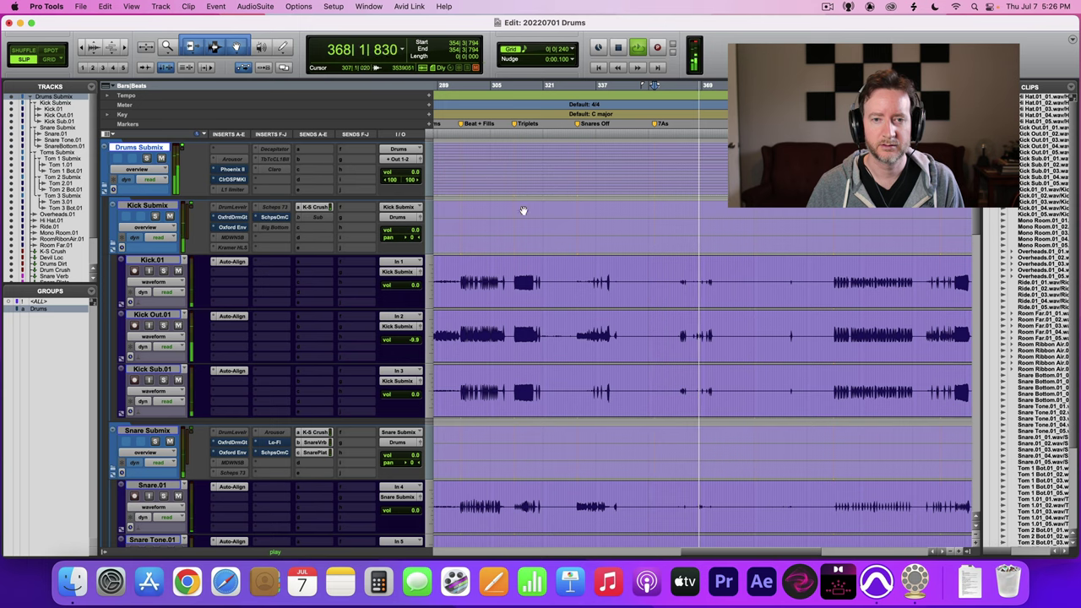
pyautogui.hscroll(-1, 524, 210)
pyautogui.hscroll(-2, 608, 203)
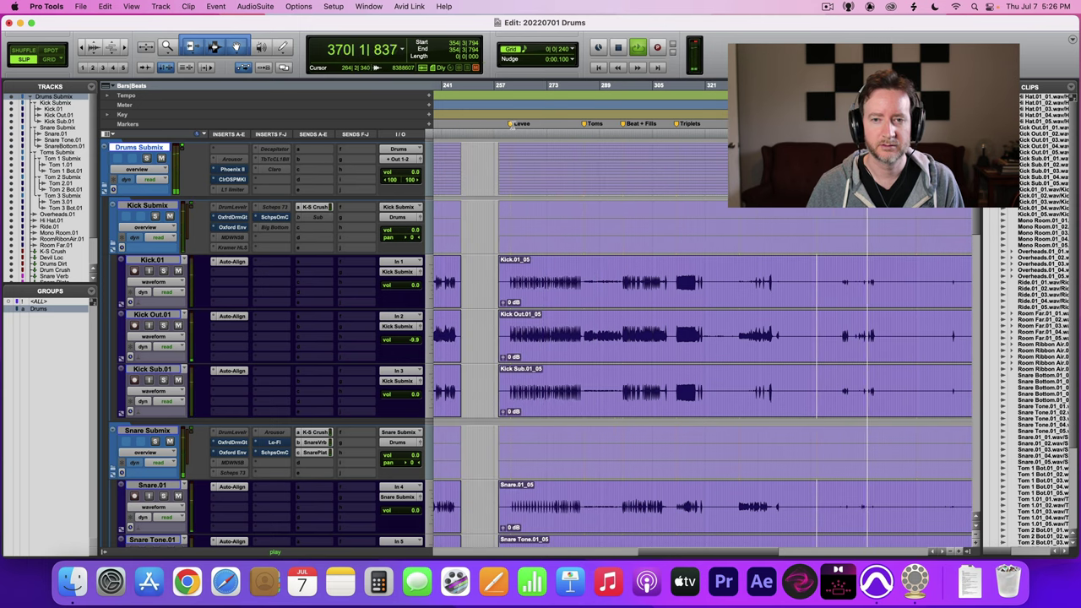
pyautogui.click(623, 124)
pyautogui.press('super+equal')
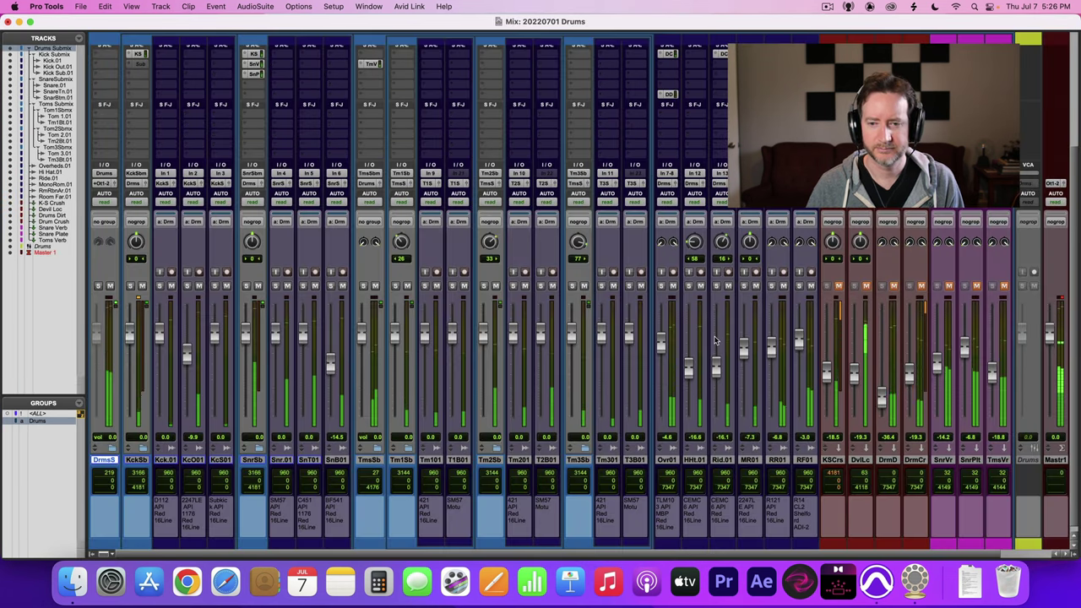
pyautogui.click(743, 285)
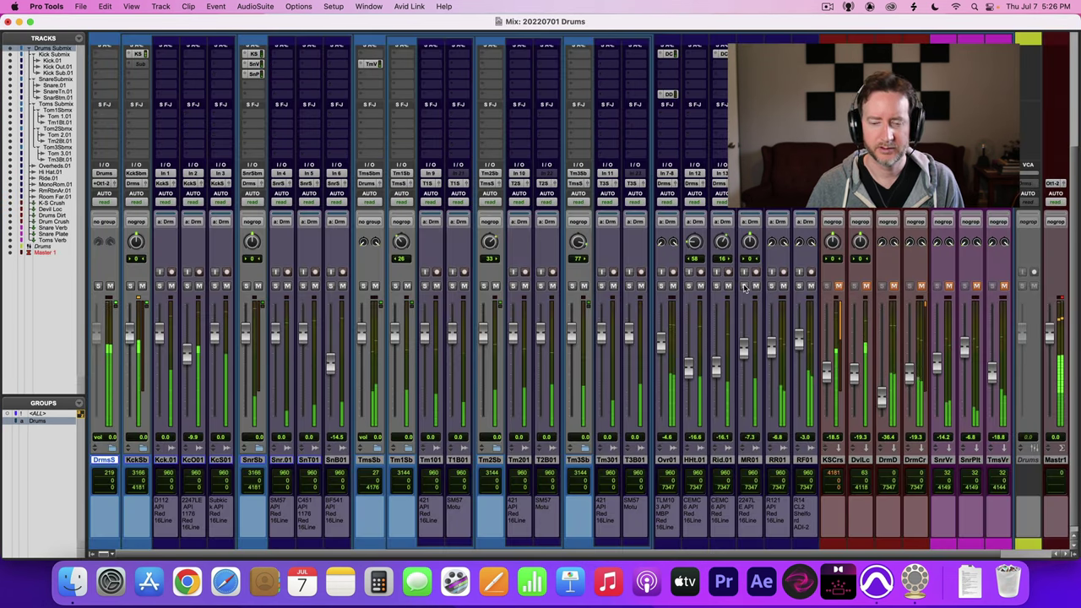
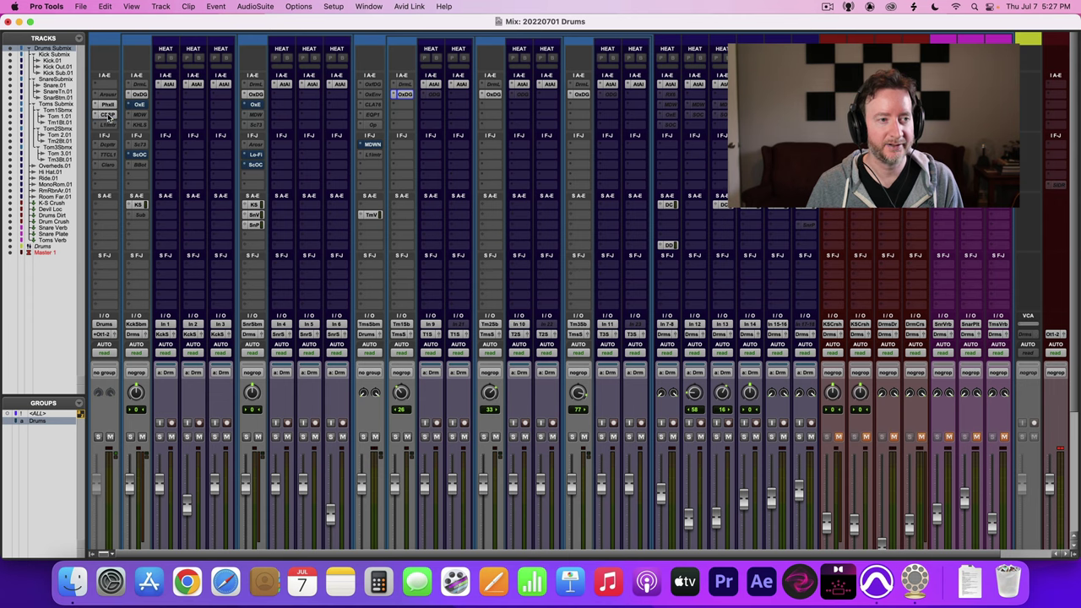
# Inspect the Phoenix II and Clariphonic DSP MKII inserts on the Drums Submix and close the plug-in window
pyautogui.click(106, 104)
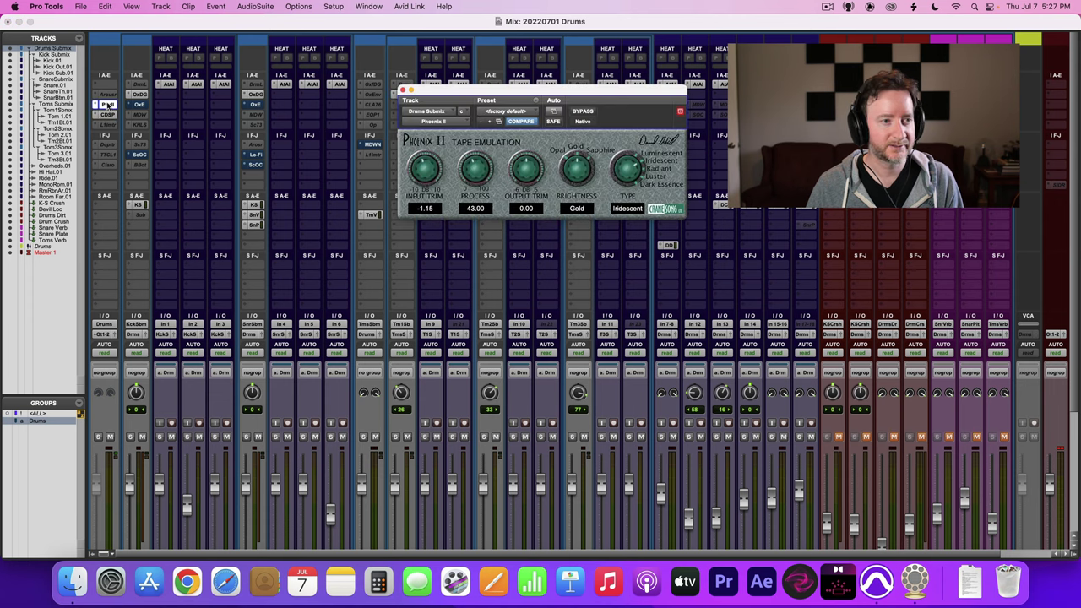
pyautogui.click(107, 114)
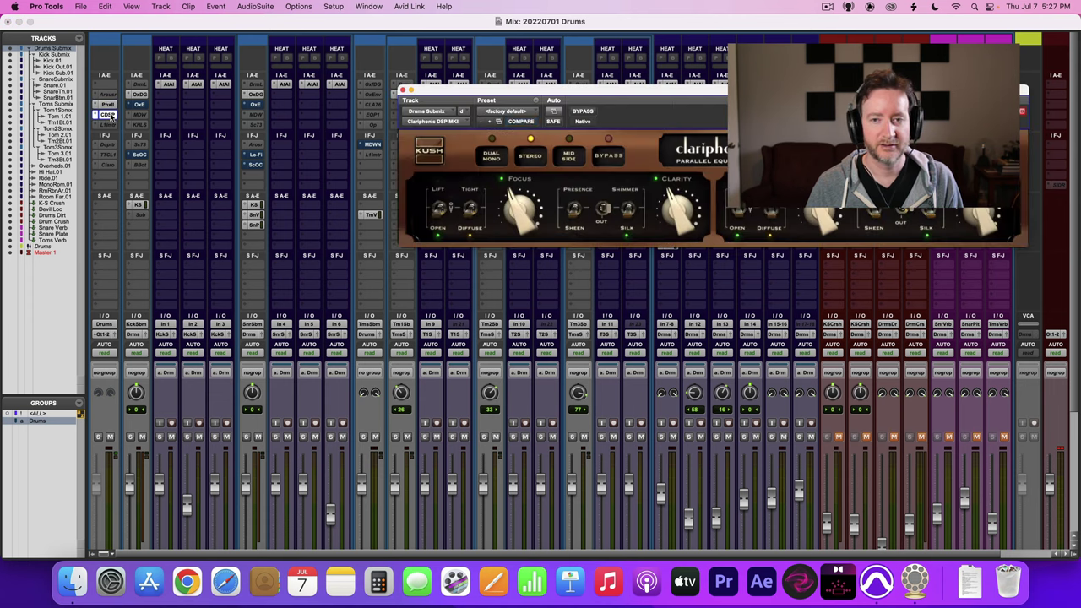
pyautogui.moveTo(467, 91); pyautogui.dragTo(322, 93)
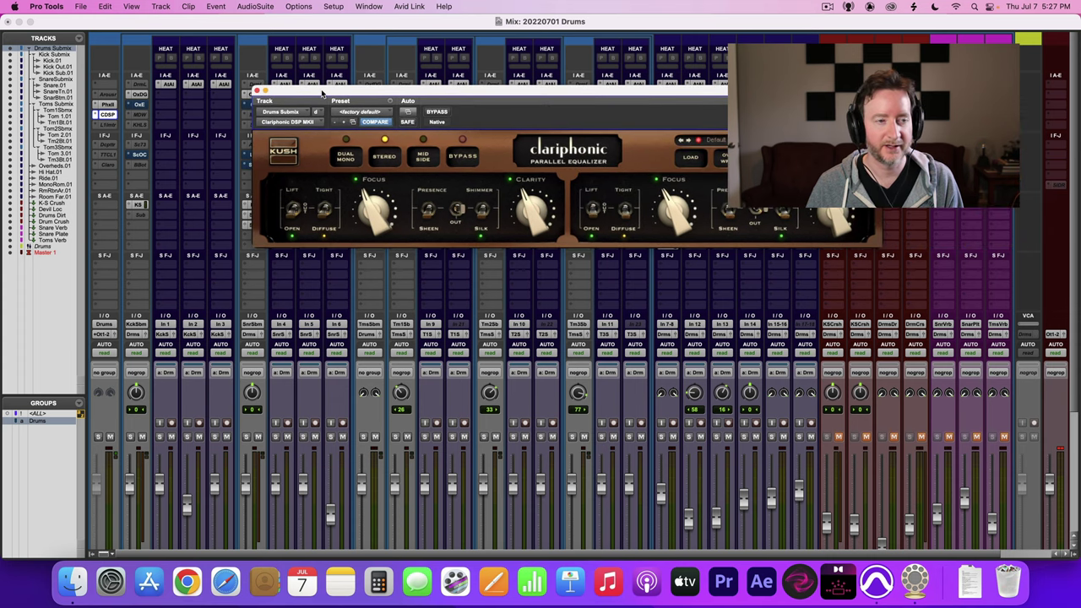
pyautogui.press('super+w')
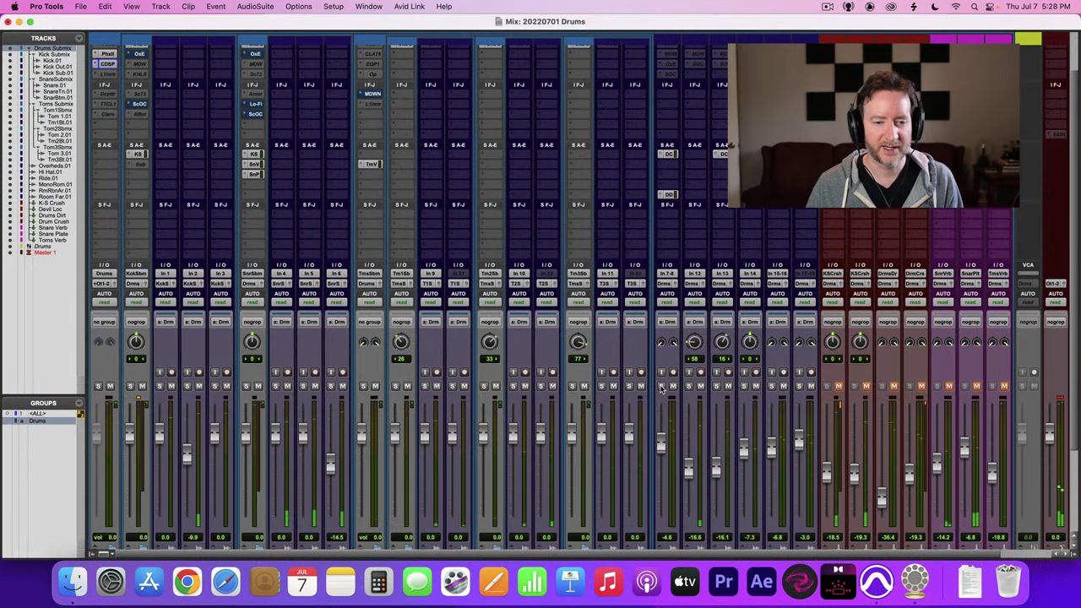
# Audition the Overheads and Room Ribbon Air in solo, undo the Overheads level change, and try the Room Far fader at +2.3 dB
pyautogui.click(662, 386)
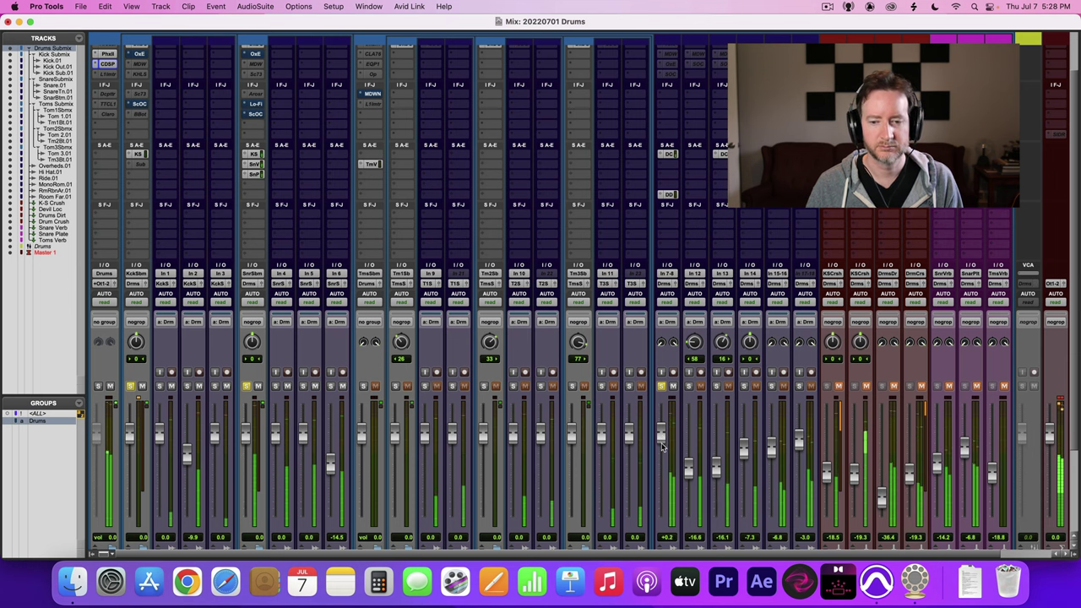
pyautogui.press('super+z')
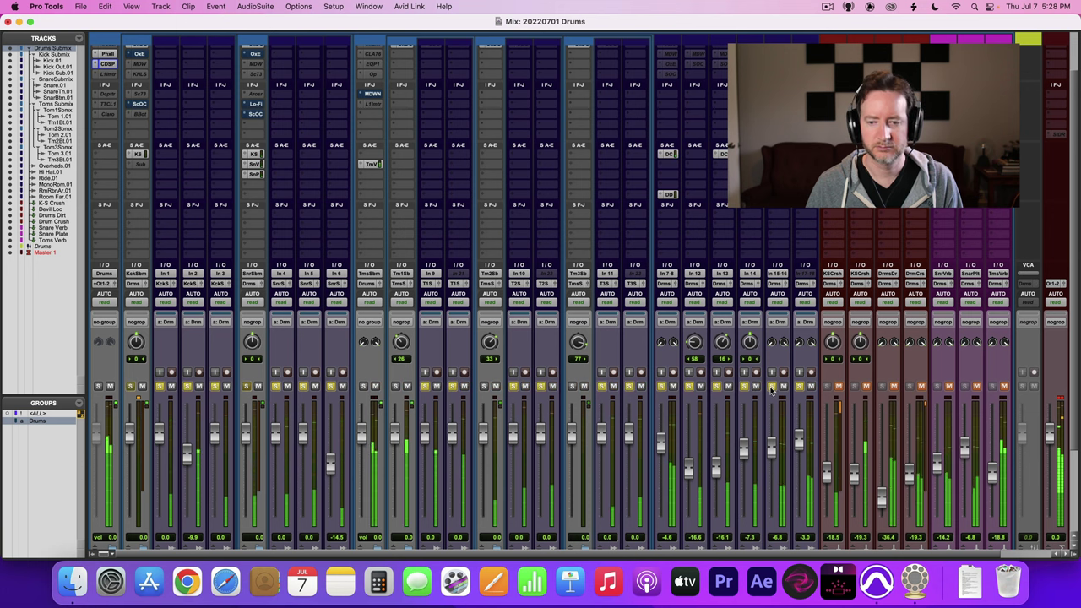
pyautogui.click(771, 387)
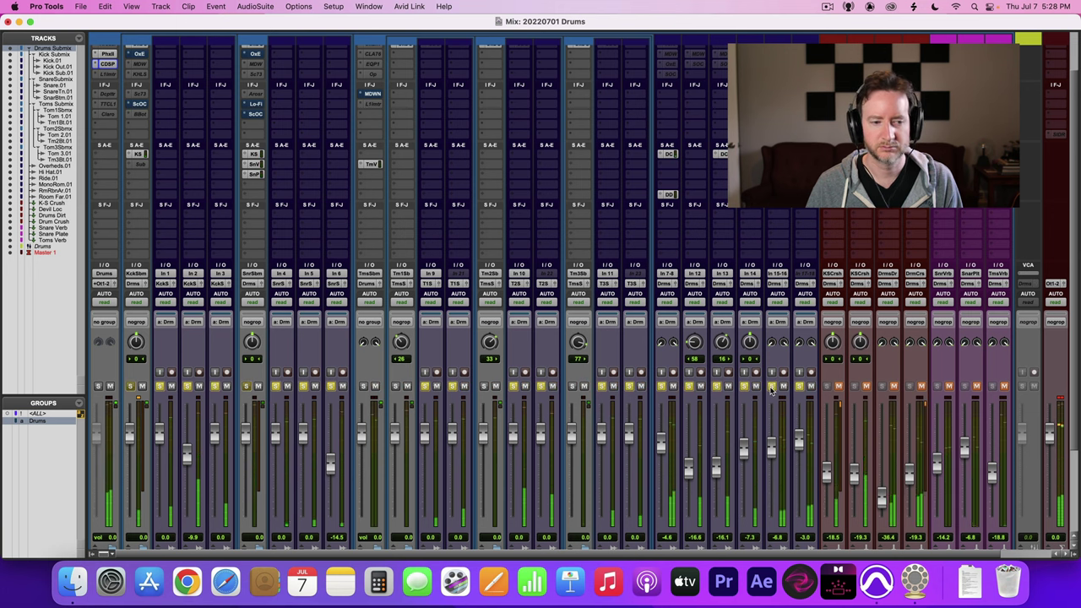
pyautogui.click(772, 387)
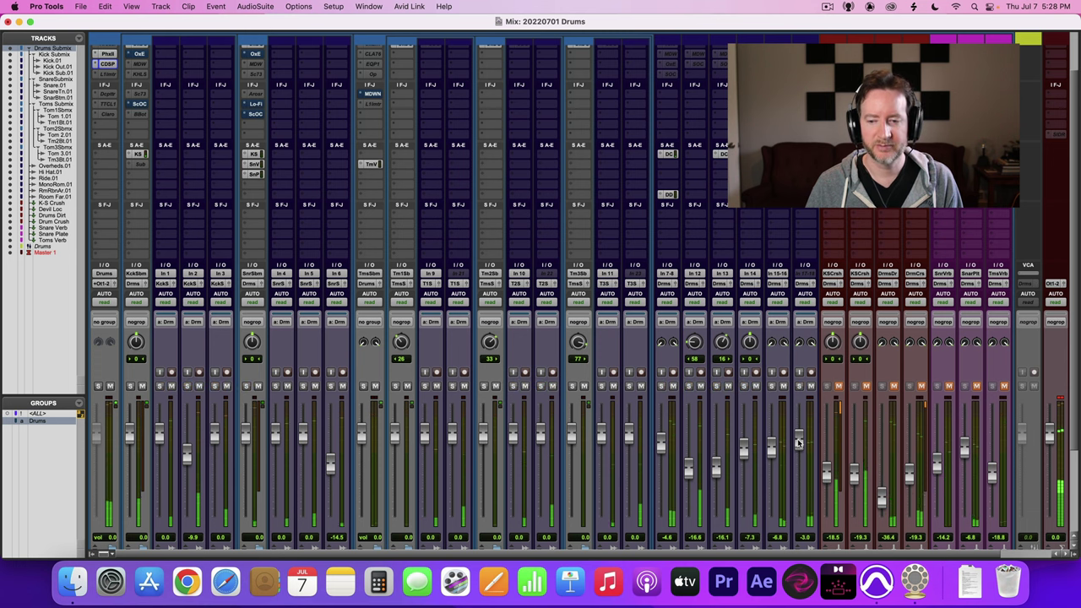
pyautogui.moveTo(798, 442); pyautogui.dragTo(798, 431)
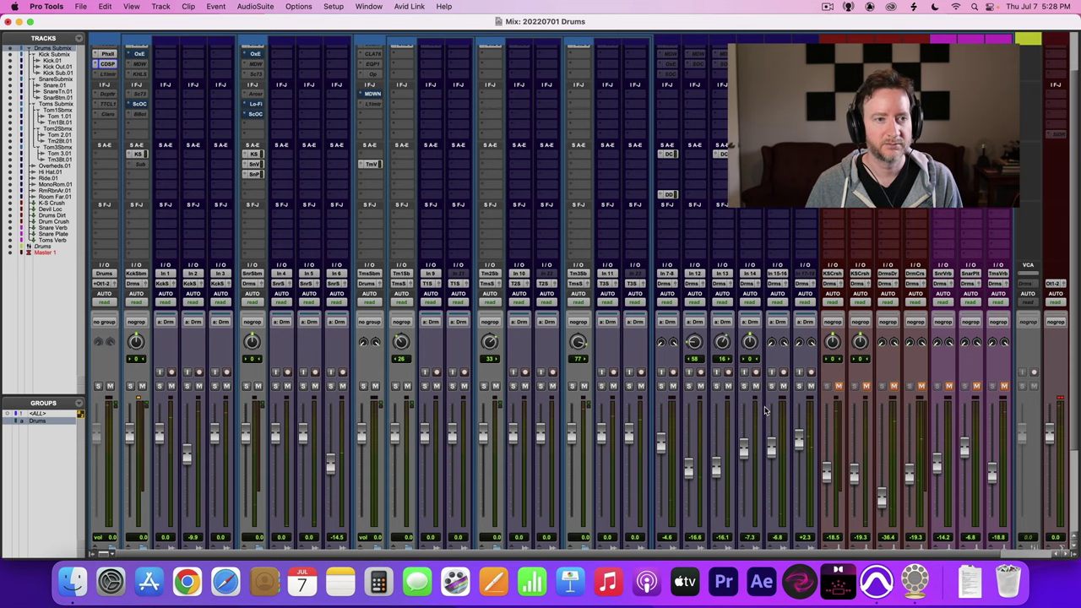
# Unmute the crush, dirt and reverb return tracks and raise the K-S Crush fader to -14.2 dB
pyautogui.scroll(3, 764, 411)
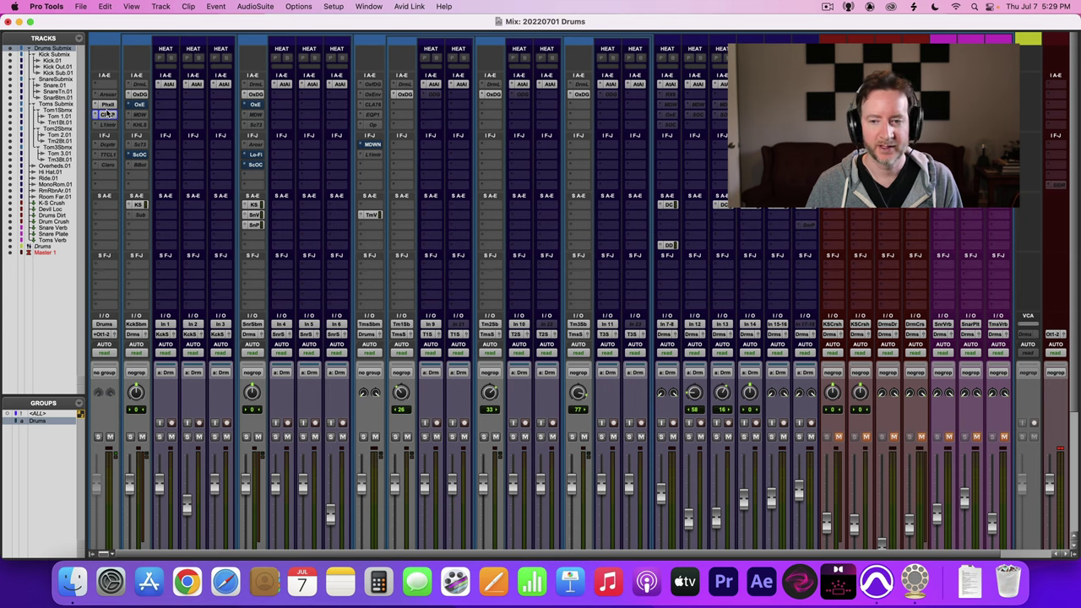
pyautogui.scroll(-3, 927, 304)
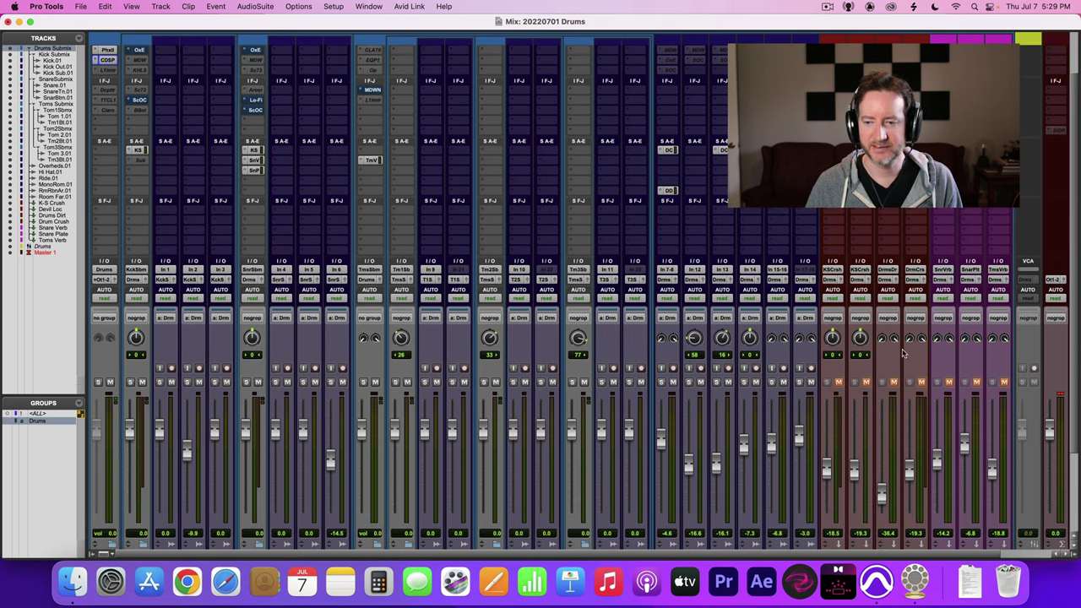
pyautogui.click(839, 383)
pyautogui.scroll(-2, 919, 385)
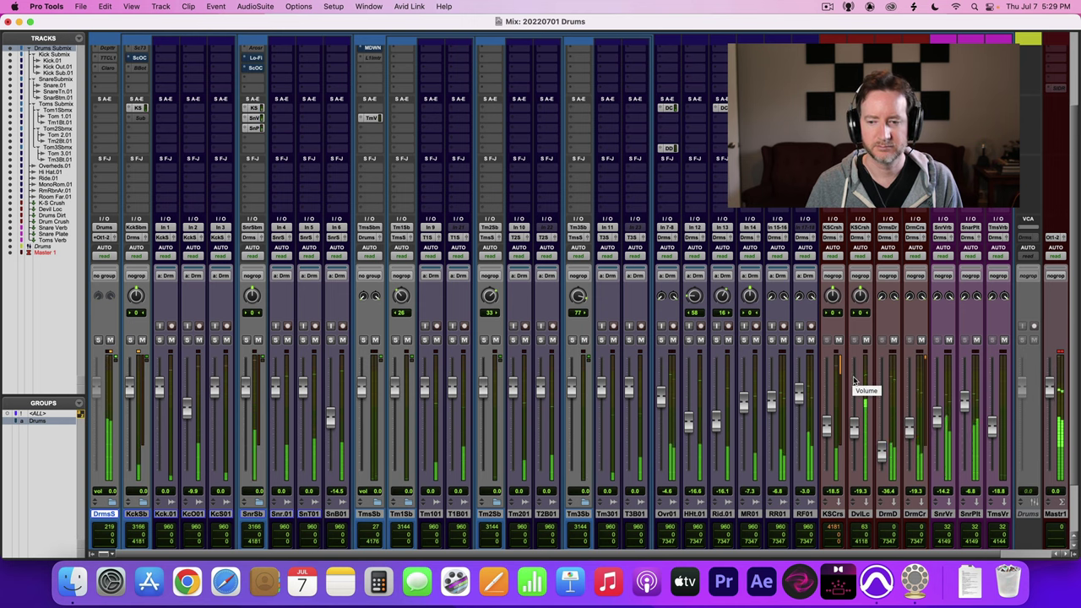
pyautogui.moveTo(827, 427); pyautogui.dragTo(829, 420)
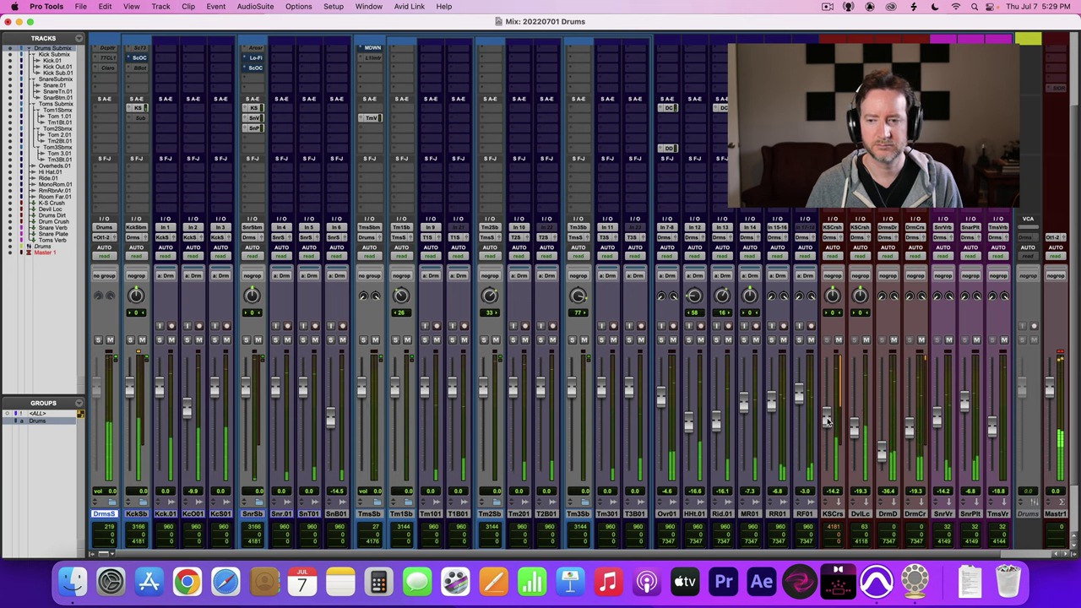
# Select the tracks from K-S Crush through Toms Verb and mute them all together
pyautogui.click(834, 513)
pyautogui.keyDown('shift'); pyautogui.click(997, 513); pyautogui.keyUp('shift')
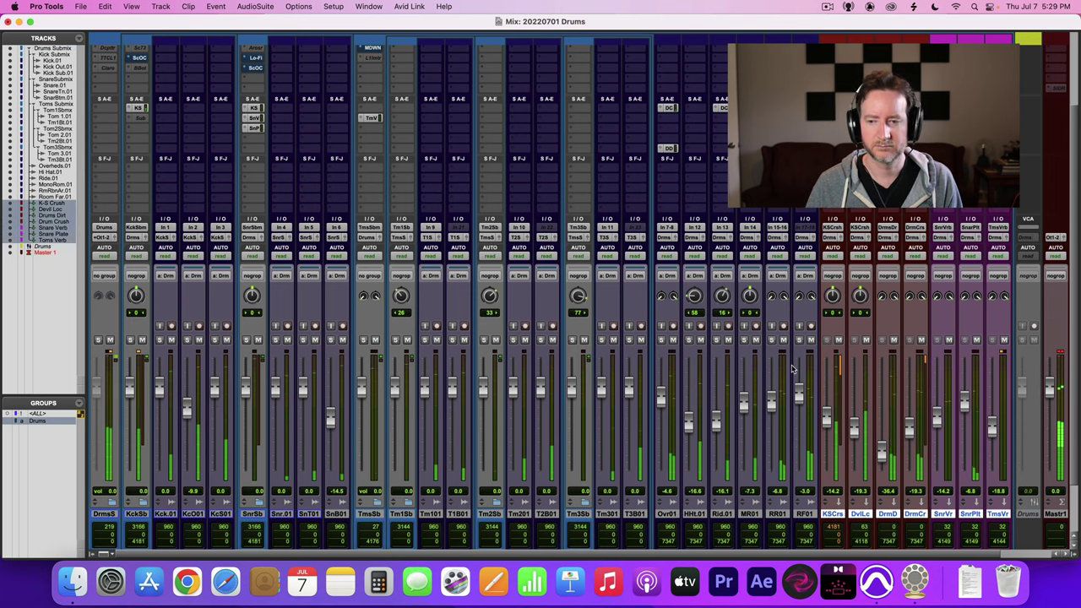
pyautogui.scroll(2, 811, 367)
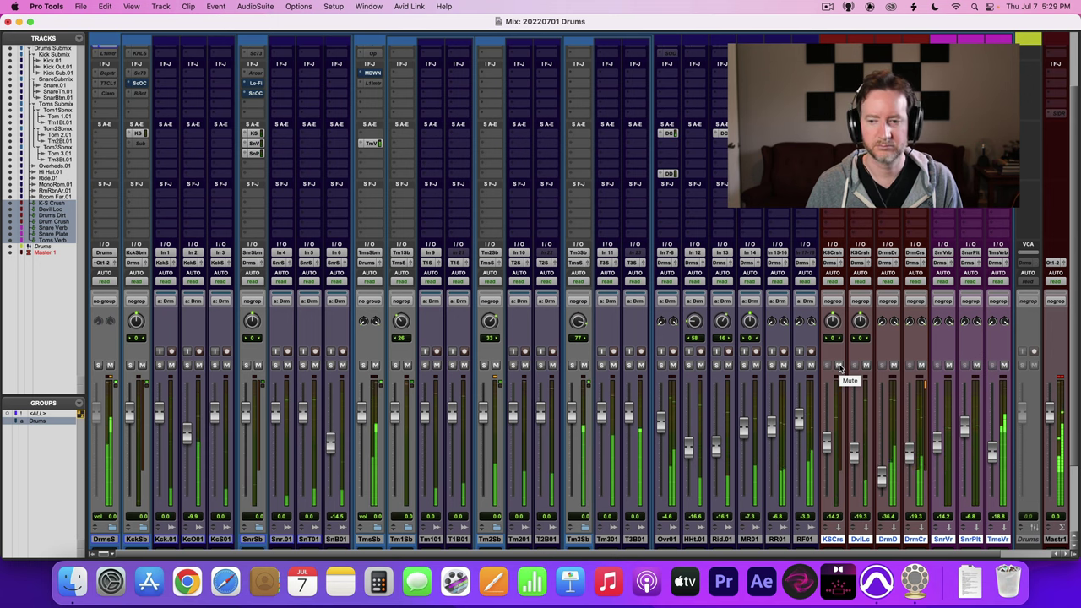
pyautogui.click(839, 365)
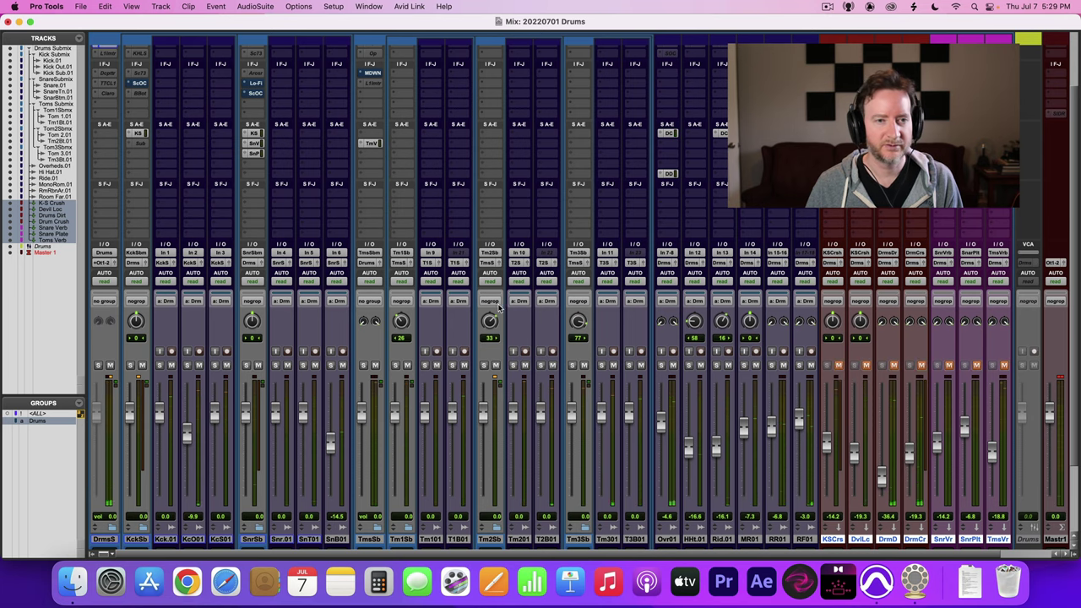
# Play the drums from the Snares Off marker and follow the tracks' levels and inserts in the mixer
pyautogui.scroll(3, 464, 297)
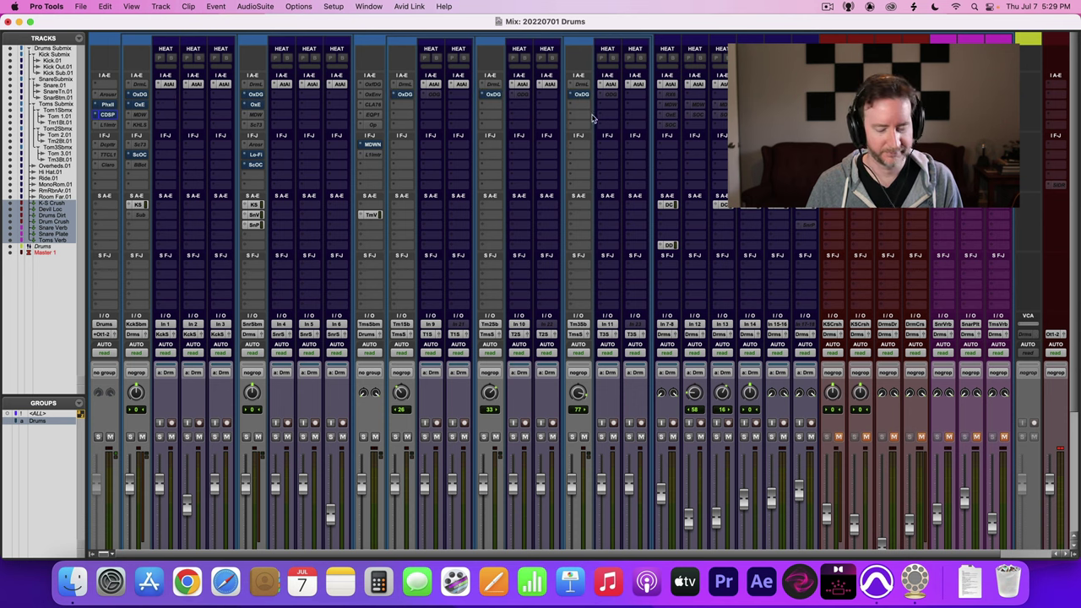
pyautogui.press('super+equal')
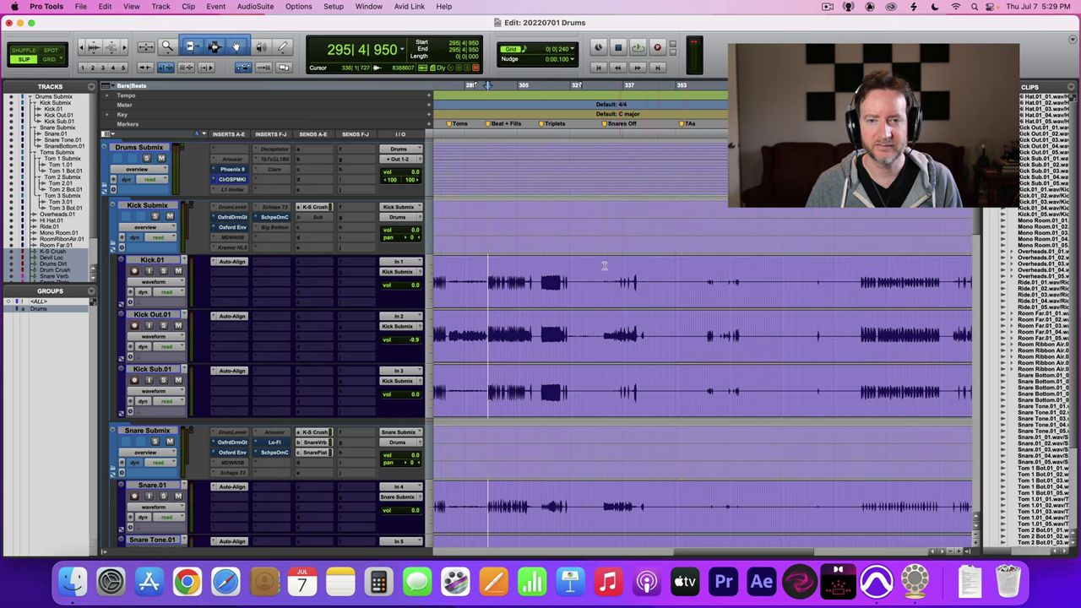
pyautogui.click(606, 126)
pyautogui.press('space')
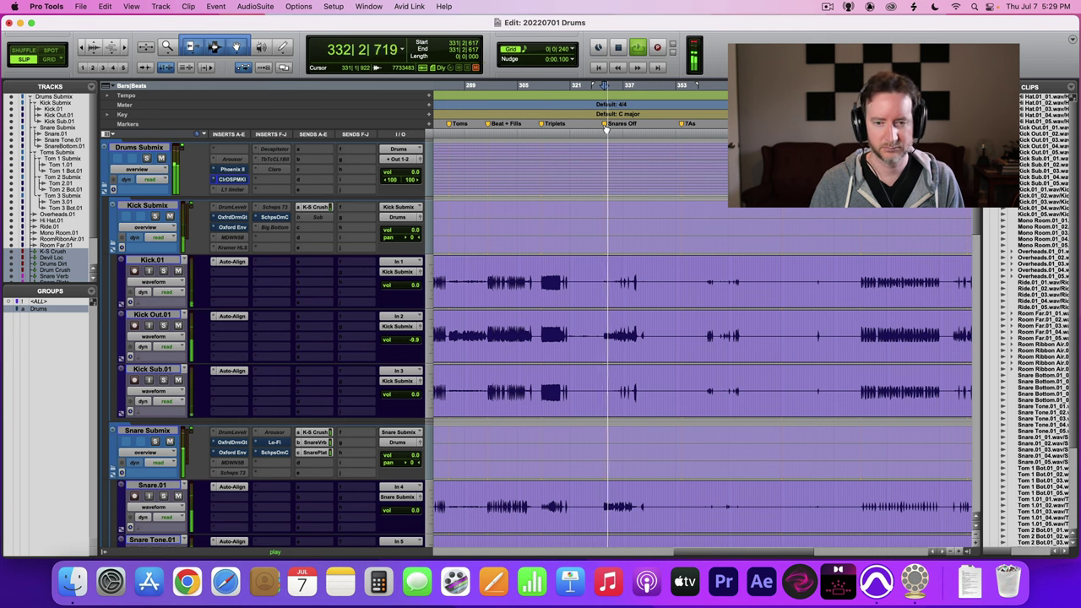
pyautogui.press('super+equal')
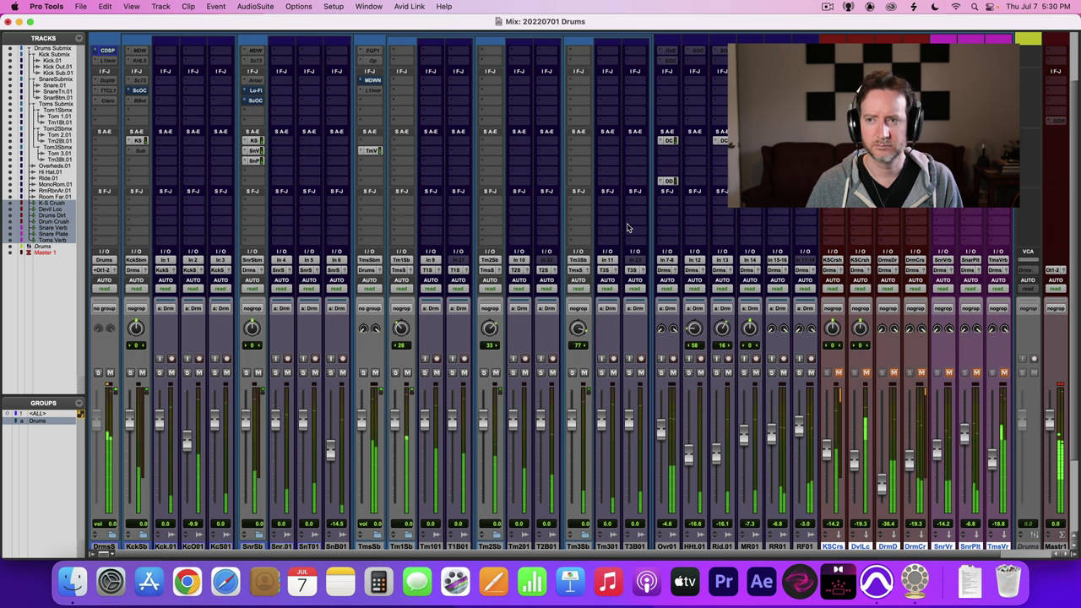
pyautogui.scroll(1, 628, 227)
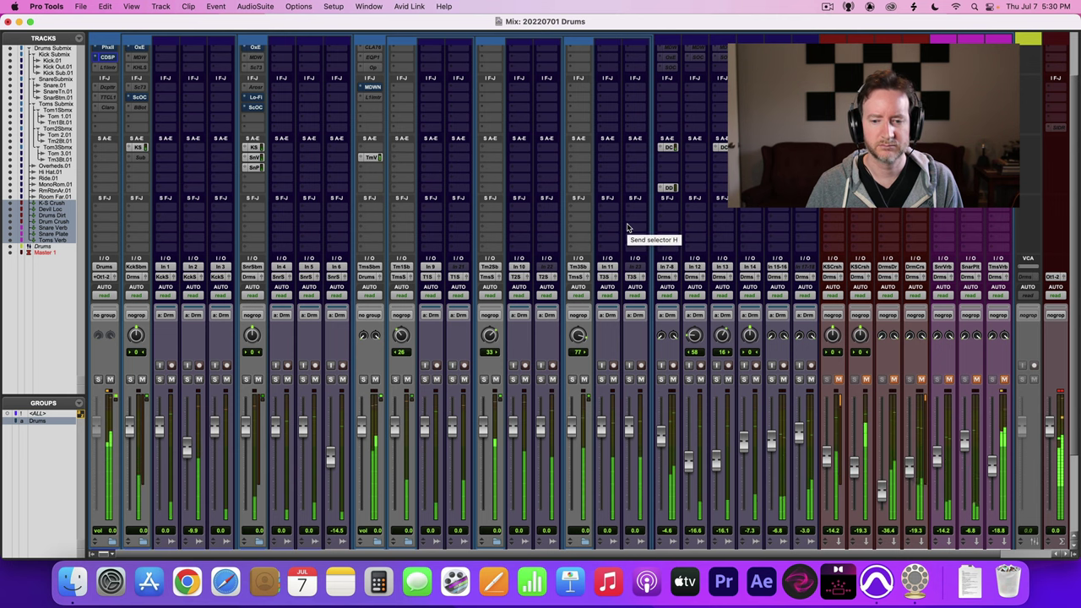
pyautogui.scroll(1, 627, 228)
pyautogui.scroll(2, 628, 227)
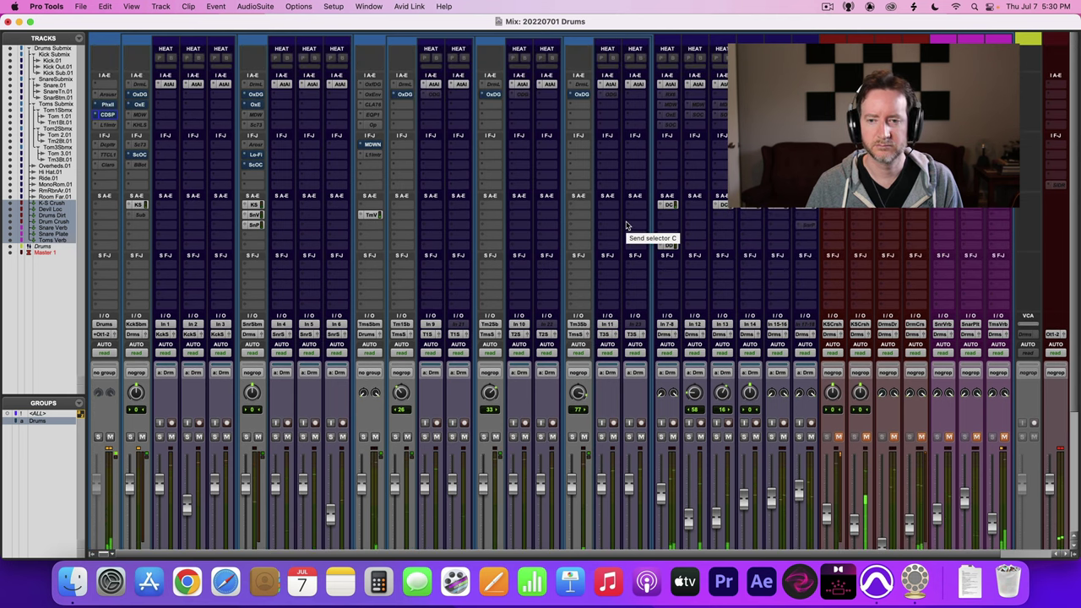
# Play from the 7As marker, try the Overheads fader at +0.4 dB and Room Ribbon Air at -0.9 dB, and undo the ribbon change
pyautogui.press('super+equal')
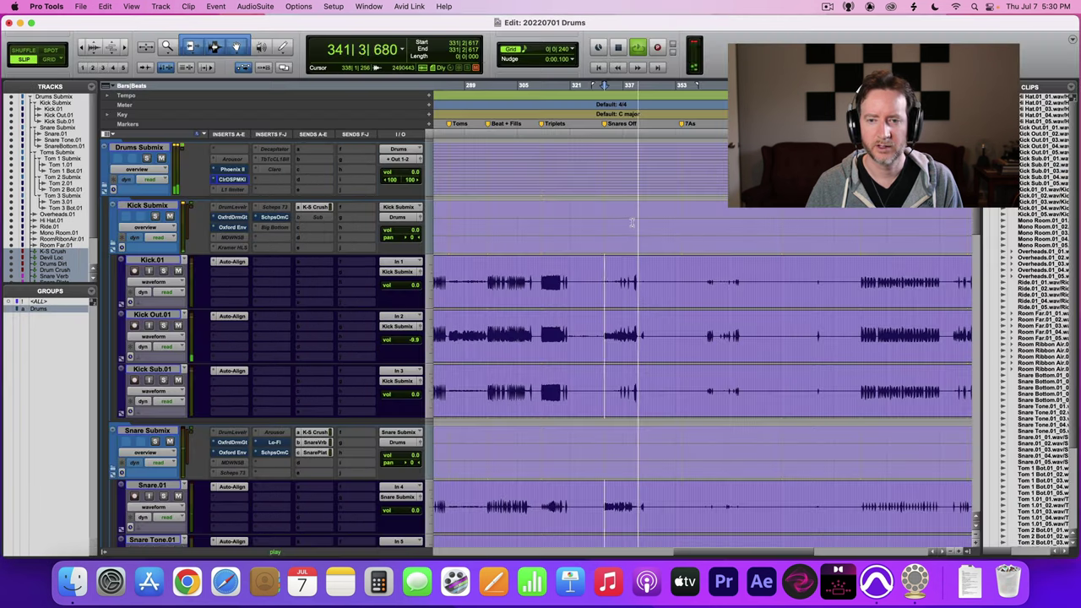
pyautogui.click(683, 124)
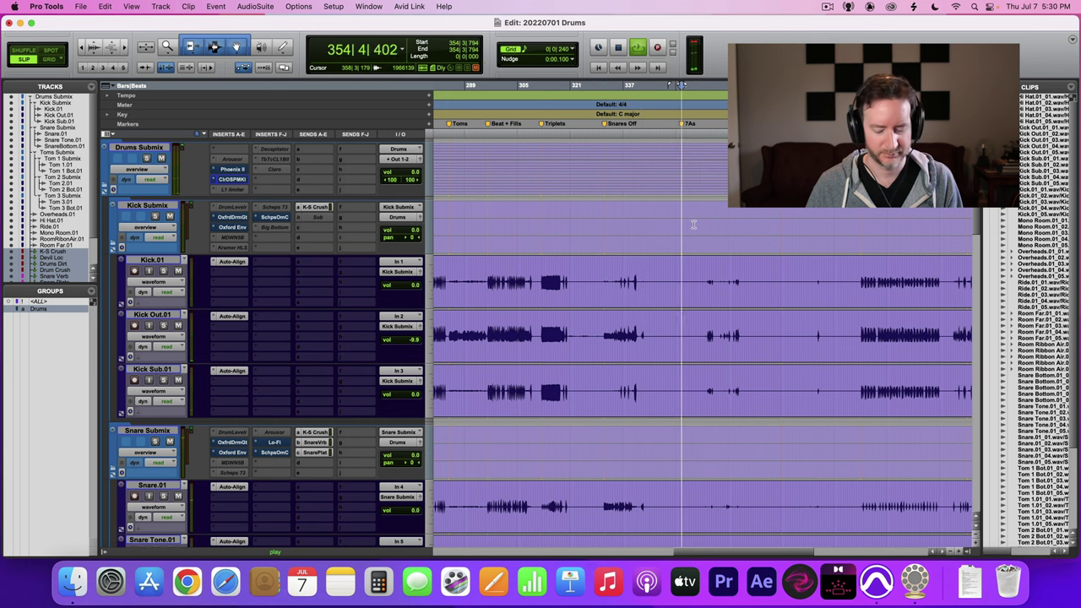
pyautogui.press('super+equal')
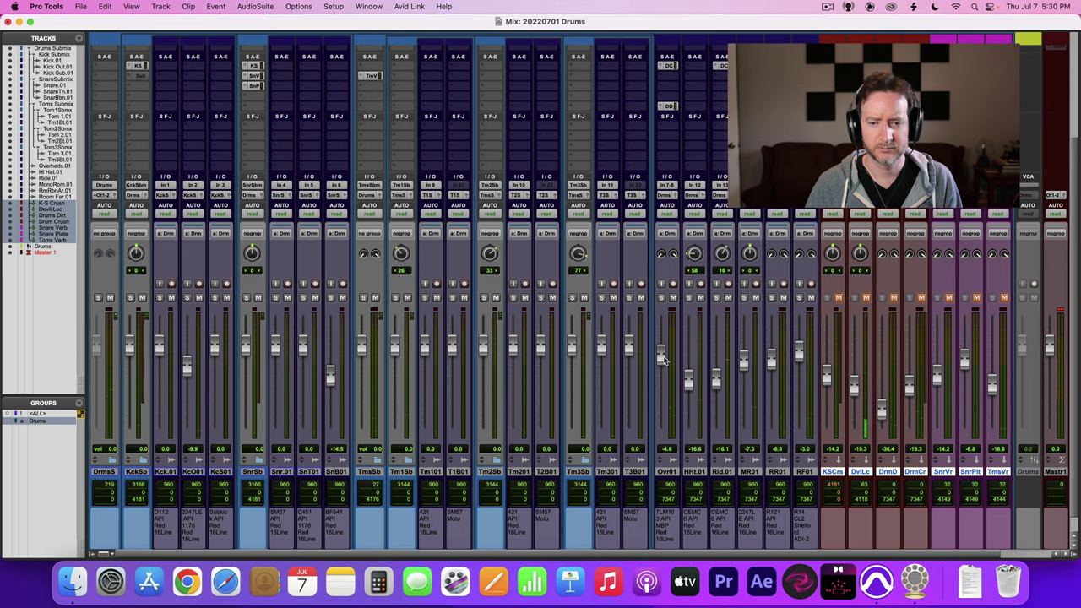
pyautogui.moveTo(664, 359)
pyautogui.mouseDown()
pyautogui.moveTo(664, 340)
pyautogui.moveTo(664, 348)
pyautogui.mouseUp()
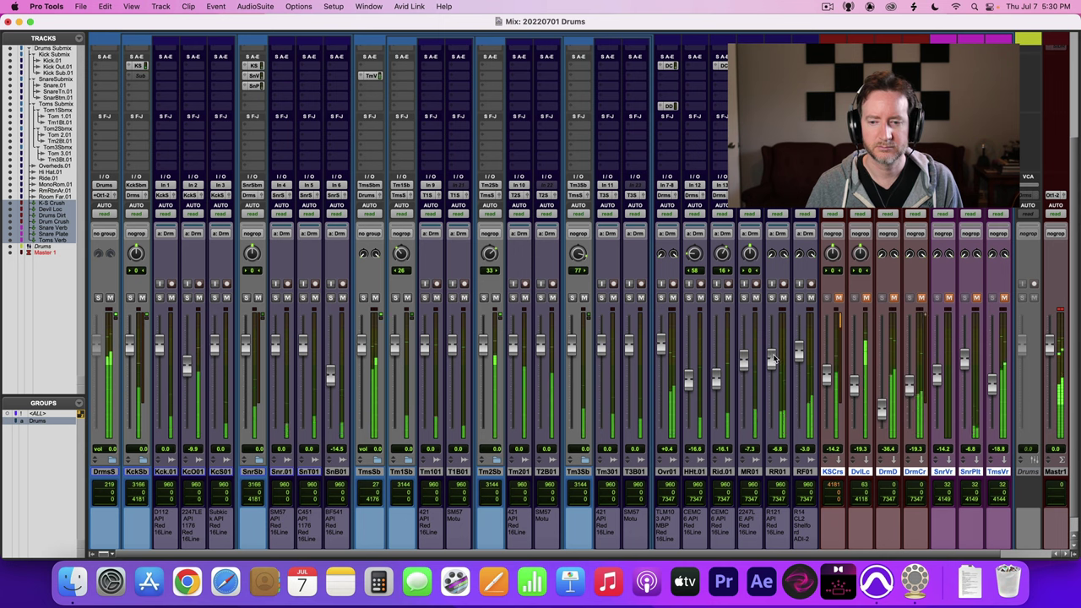
pyautogui.moveTo(770, 358); pyautogui.dragTo(772, 348)
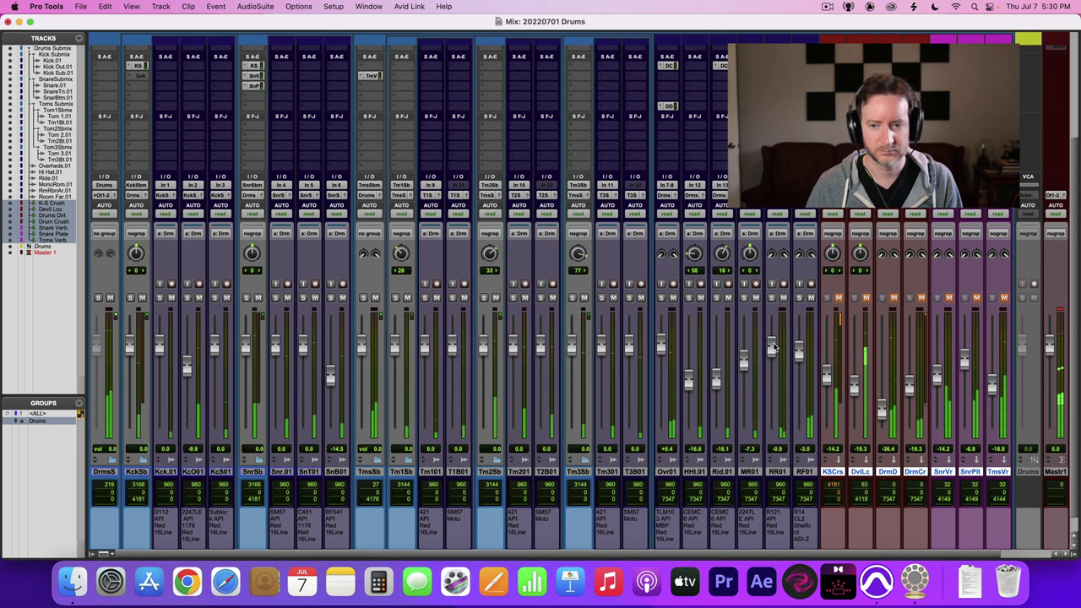
pyautogui.press('super+z')
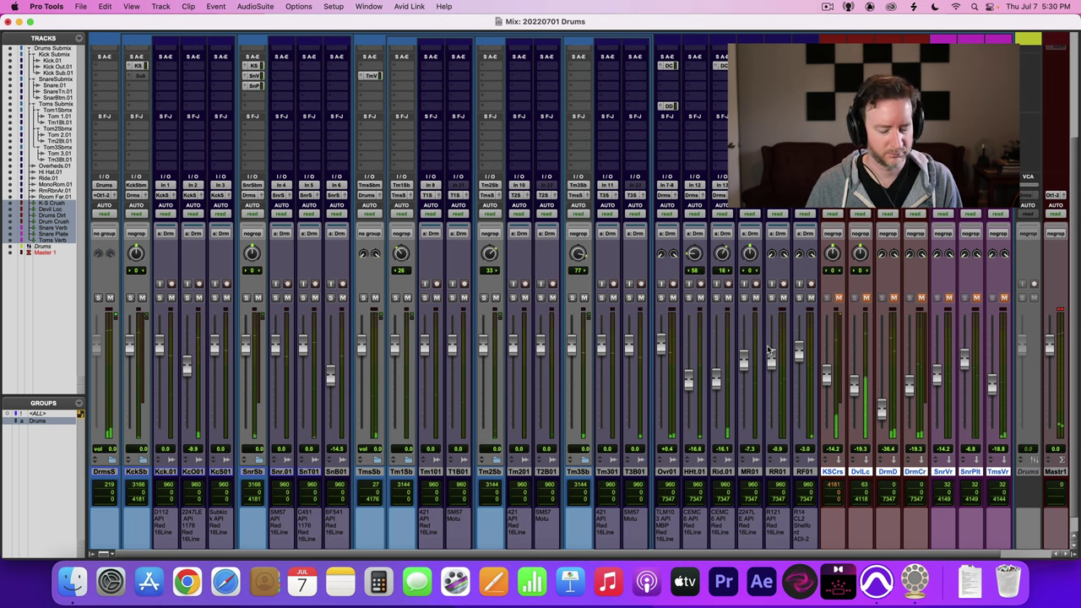
pyautogui.press('super+equal')
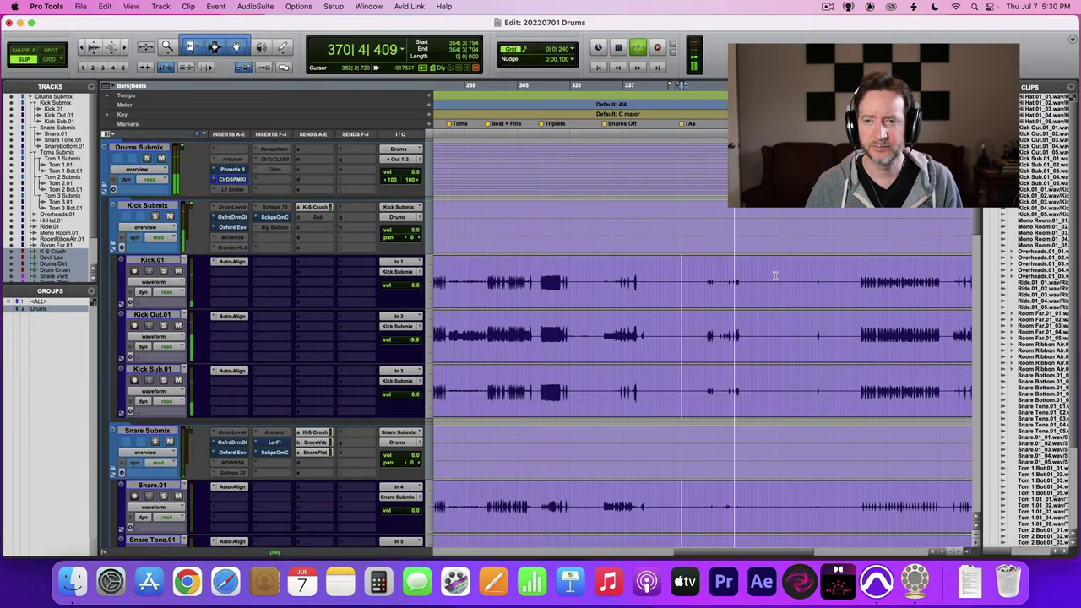
pyautogui.press('super+equal')
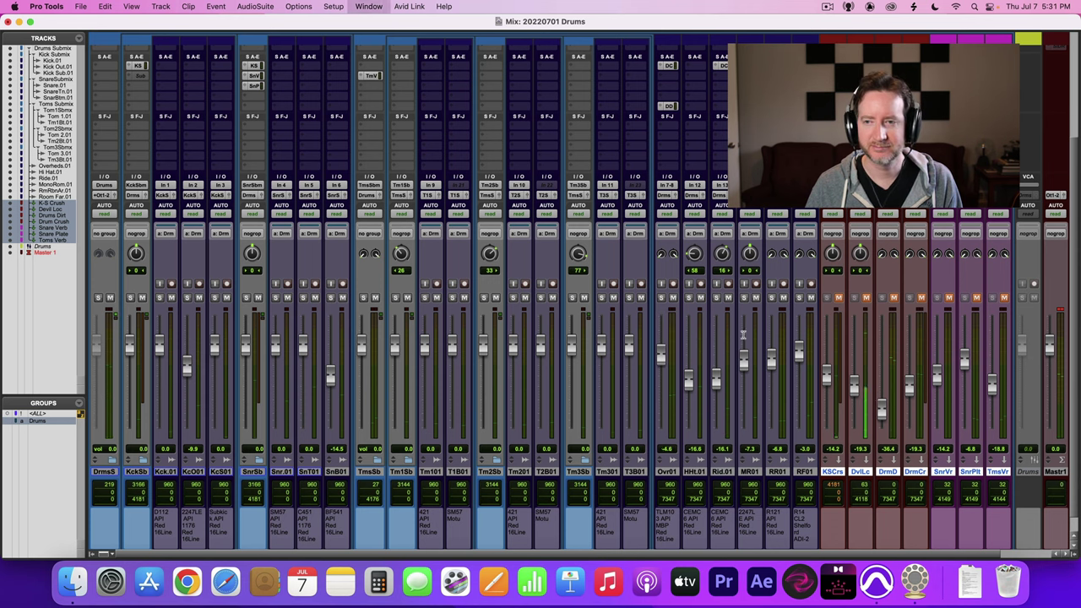
# Bring up the Edit window and play the drums from about bar 423 in the Shuffle section
pyautogui.press('super+equal')
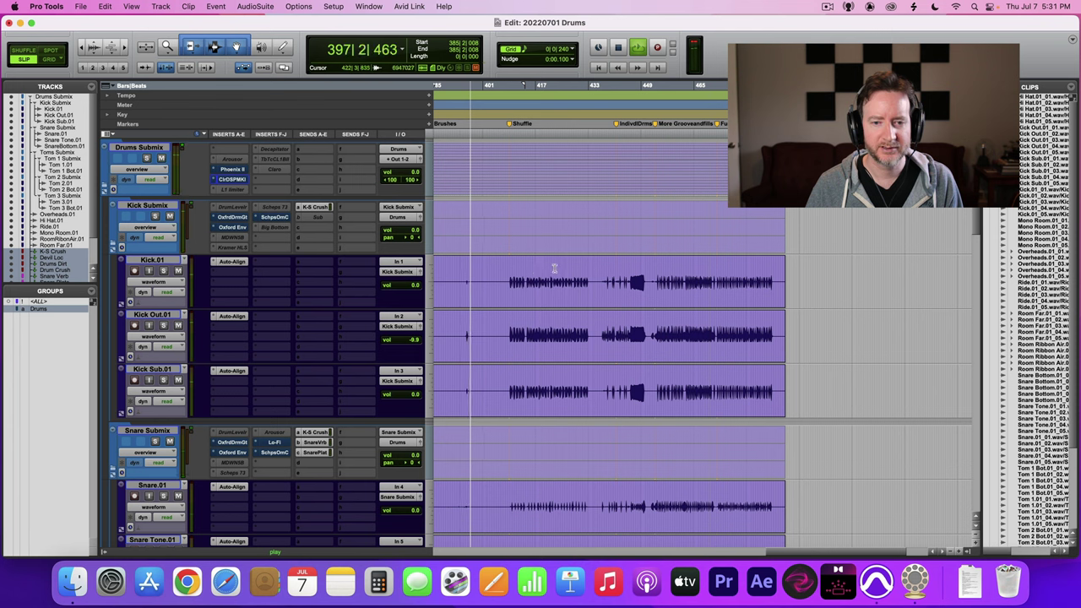
pyautogui.press('space')
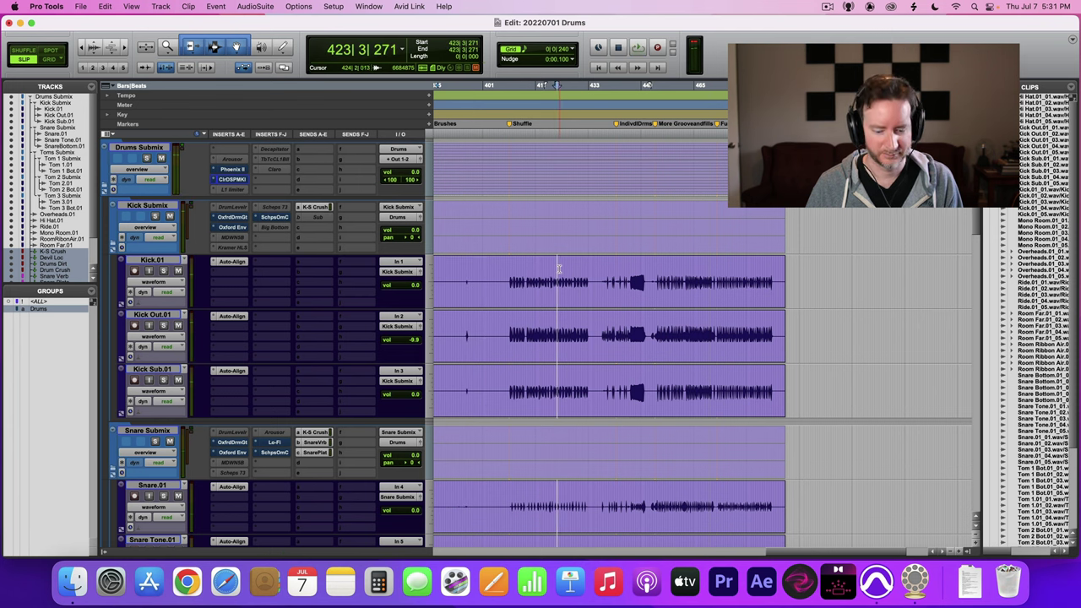
pyautogui.press('space')
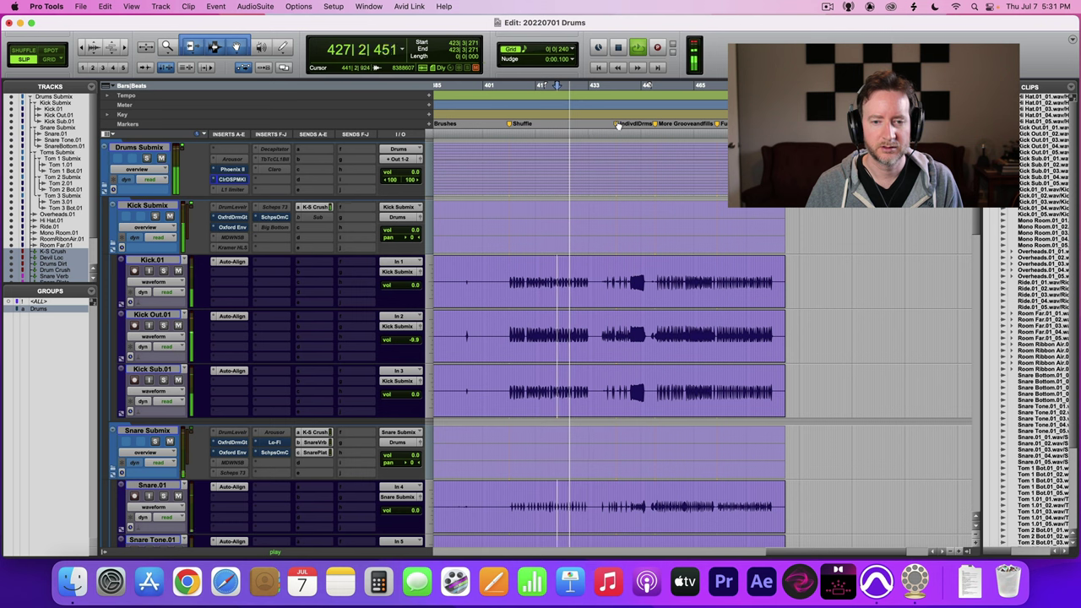
pyautogui.press('space')
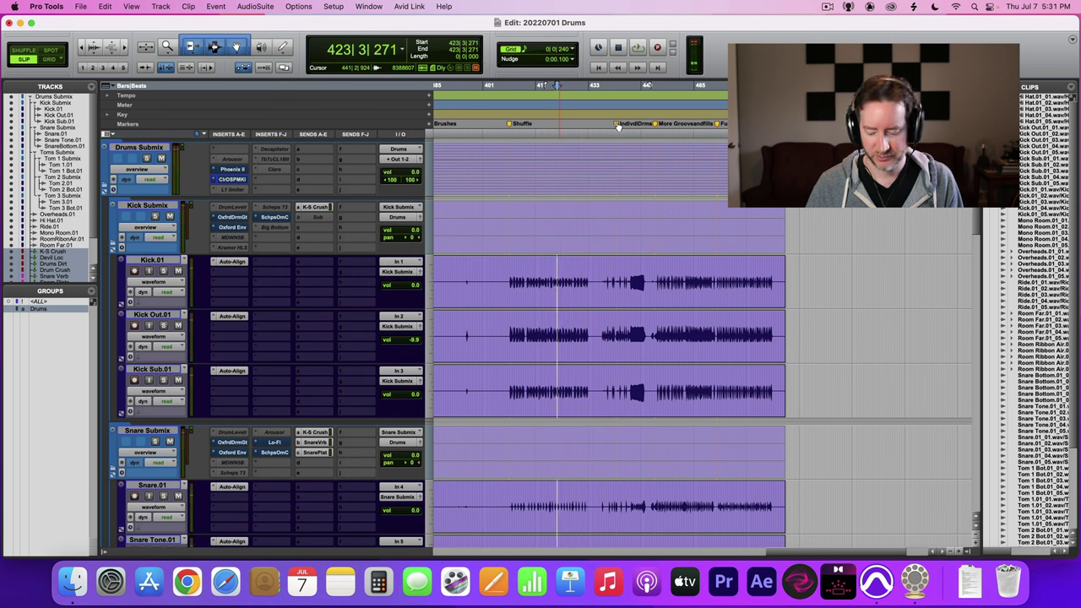
# Play the drums from the IndivdDrms marker, from More Grooveandfills and from the marker following it
pyautogui.click(618, 125)
pyautogui.press('space')
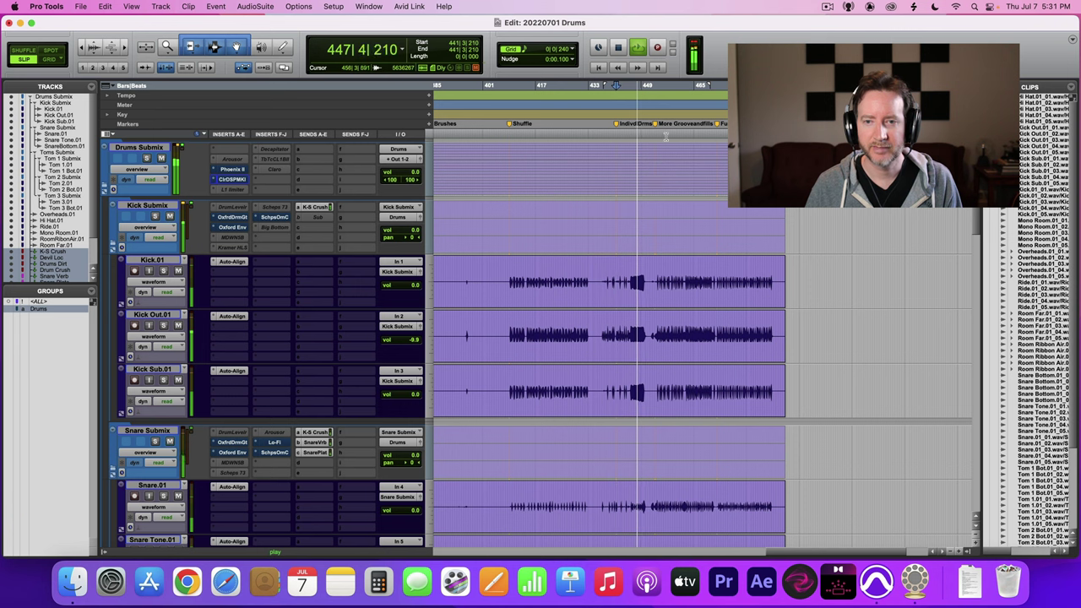
pyautogui.press('space')
pyautogui.press('space')
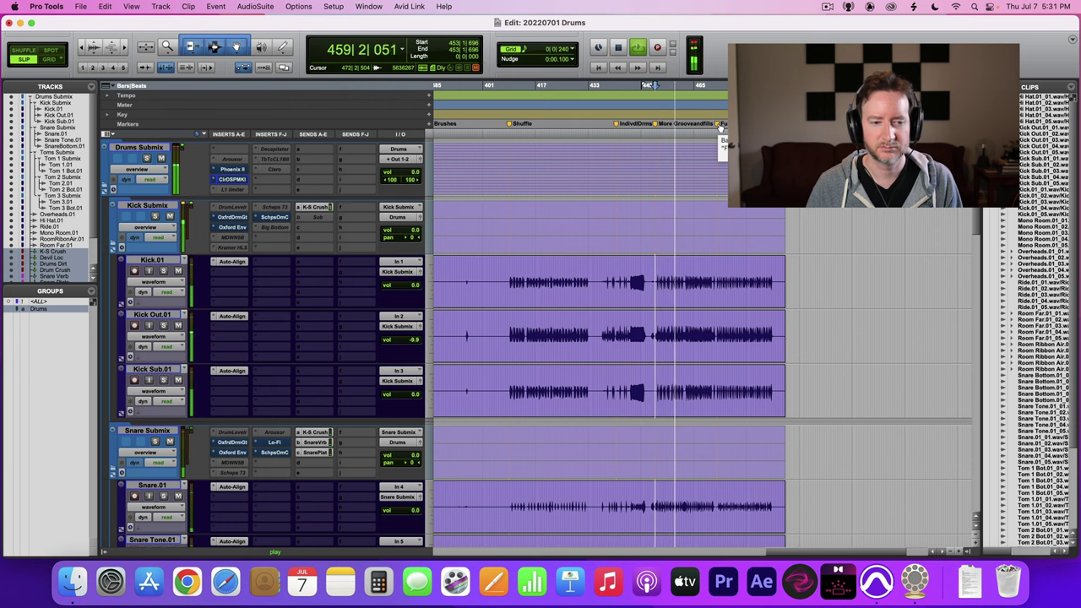
pyautogui.click(719, 124)
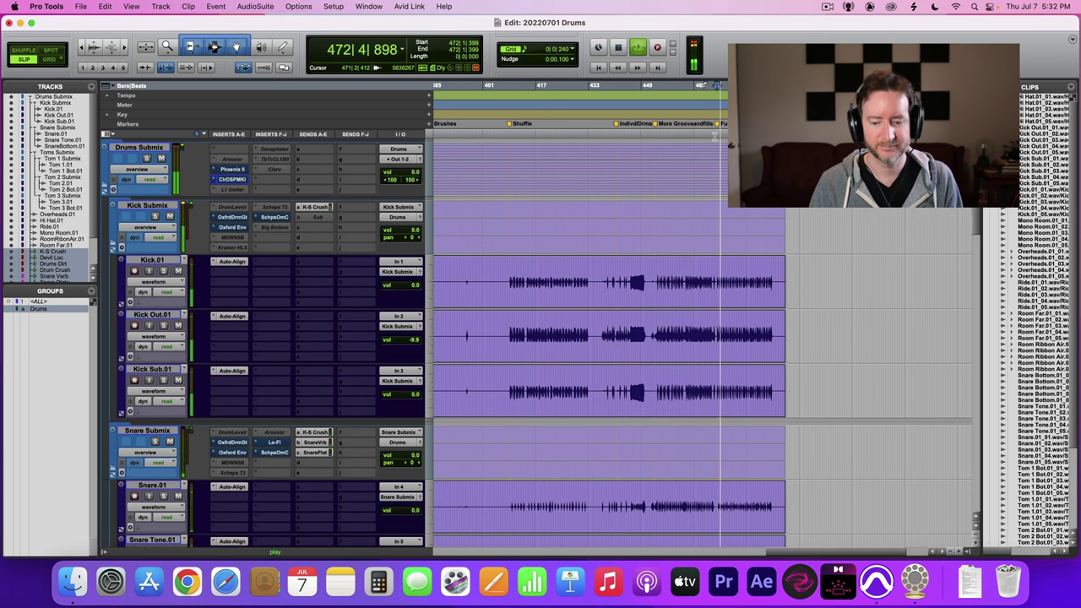
# In the Mix window, lower the Snare Verb fader to -17.9 dB and the Snare Plate fader to -16.1 dB during playback
pyautogui.press('super+equal')
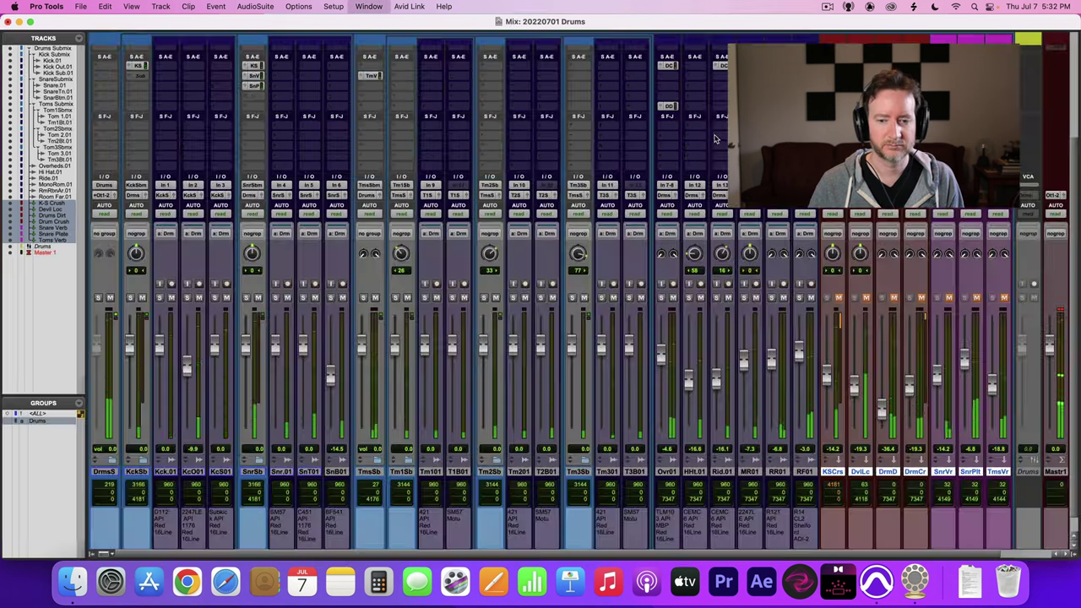
pyautogui.press('super+alt+ctrl+v')
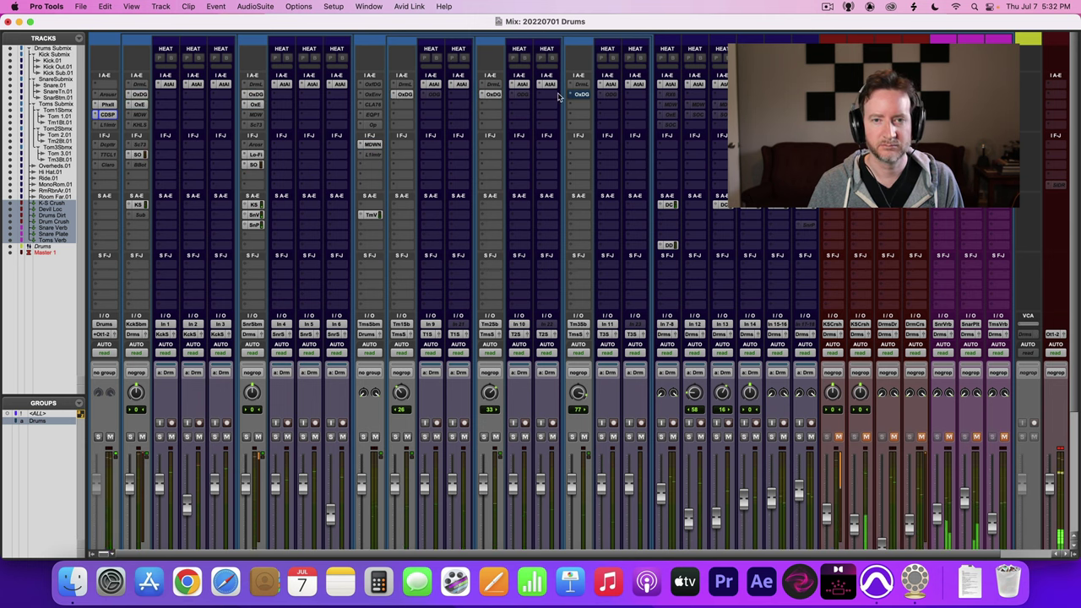
pyautogui.scroll(-5, 832, 231)
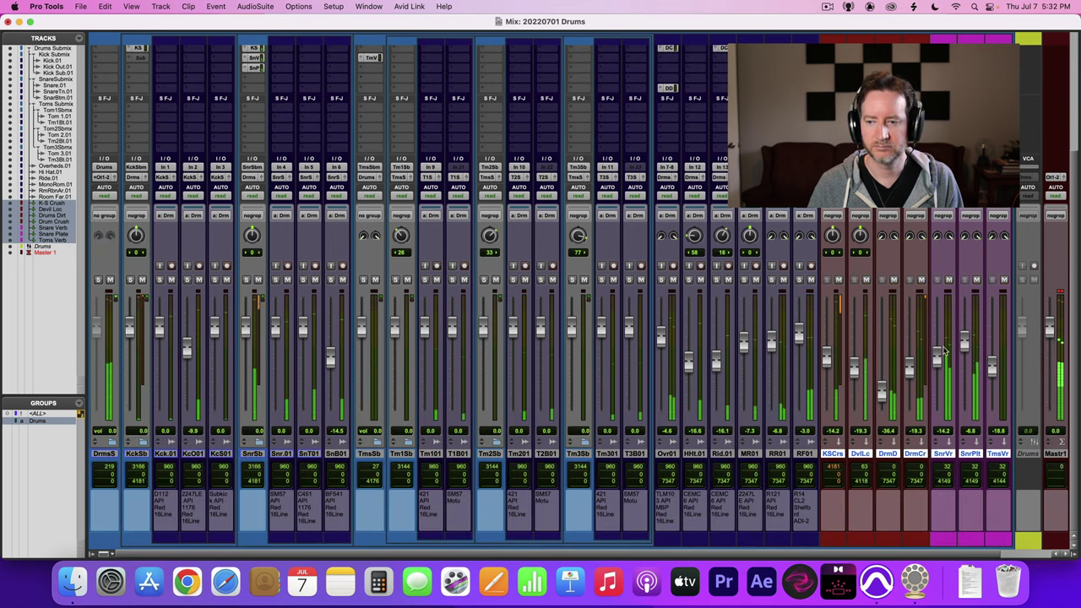
pyautogui.moveTo(936, 359); pyautogui.dragTo(964, 366)
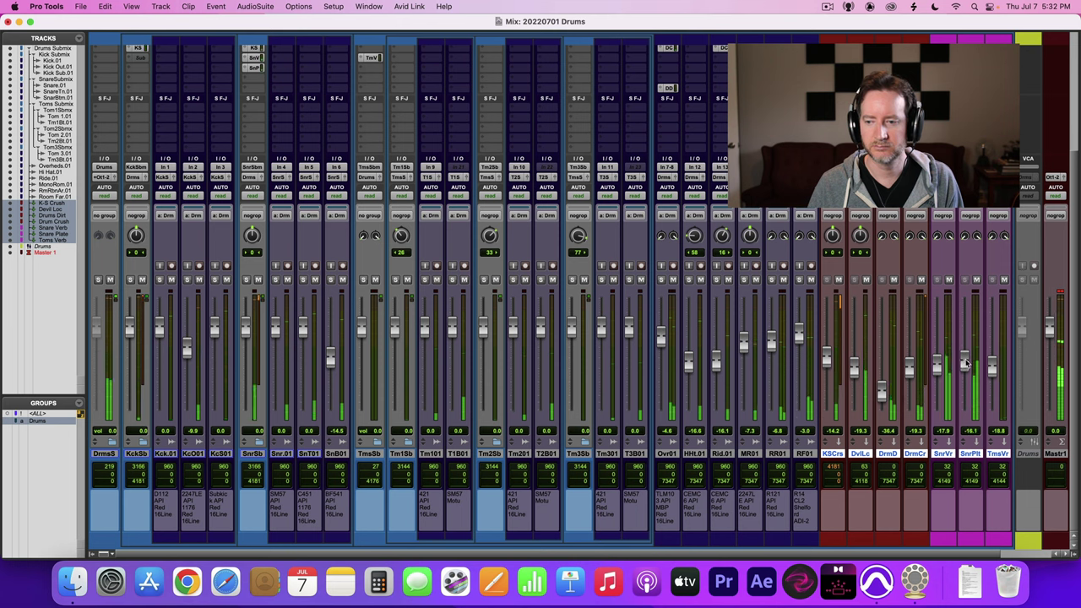